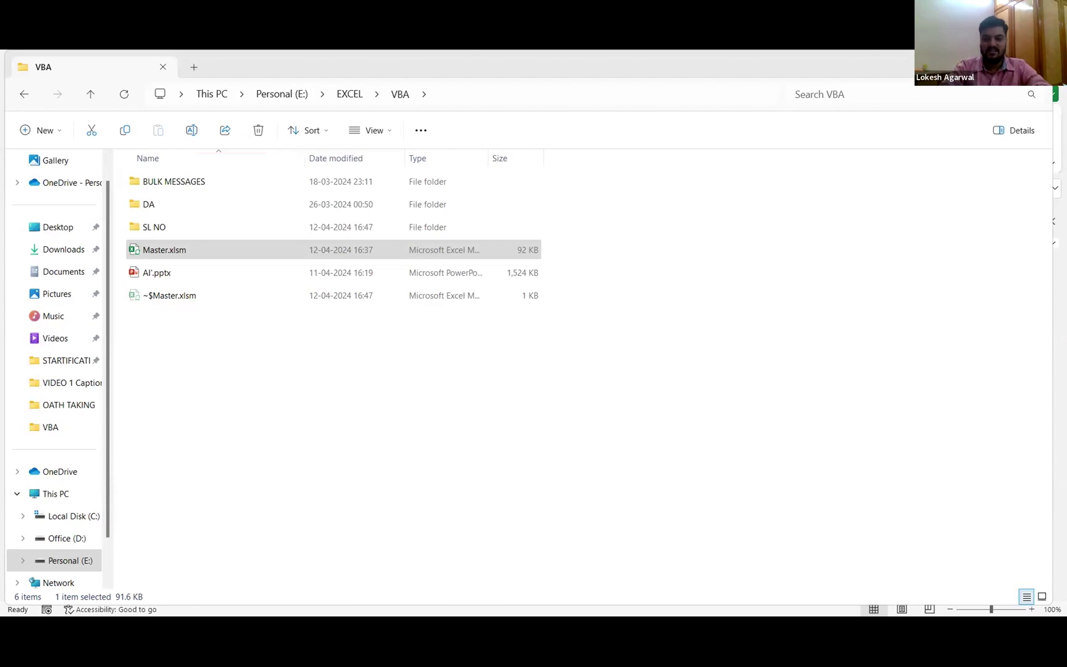
# - Start the AI presentation slideshow on its 'an ARRANGED marriage' title slide
pyautogui.hotkey('alt', 'Tab')
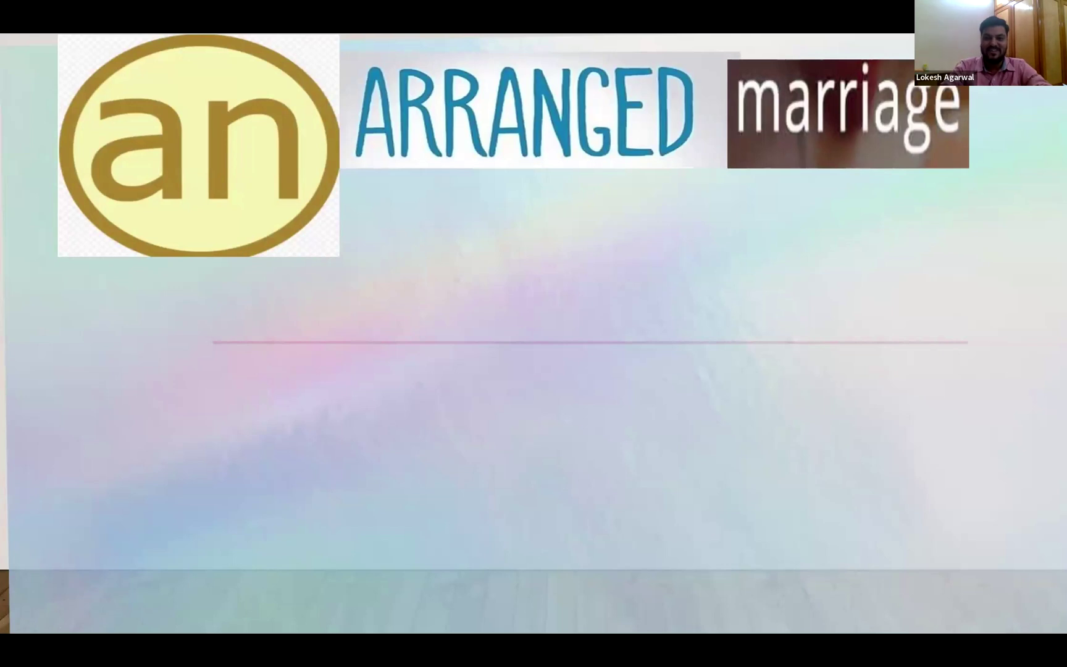
# - Play through the handshake-heart and 70%/30% slides to the Excel versus Ai comparison table
pyautogui.press('Right')
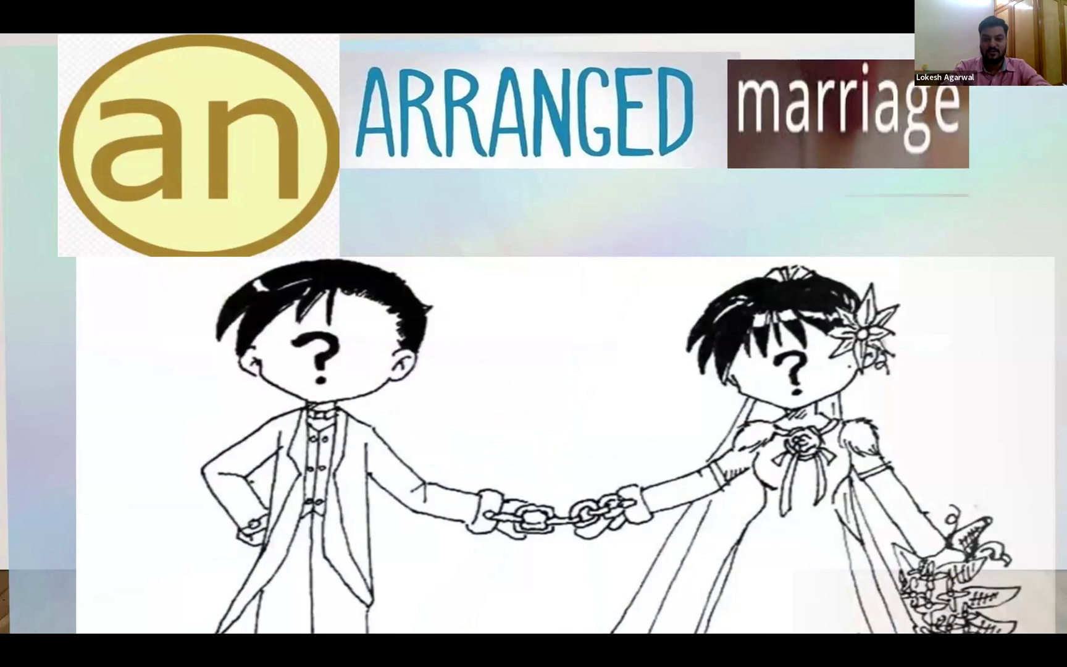
pyautogui.press('Right')
pyautogui.press('Right')
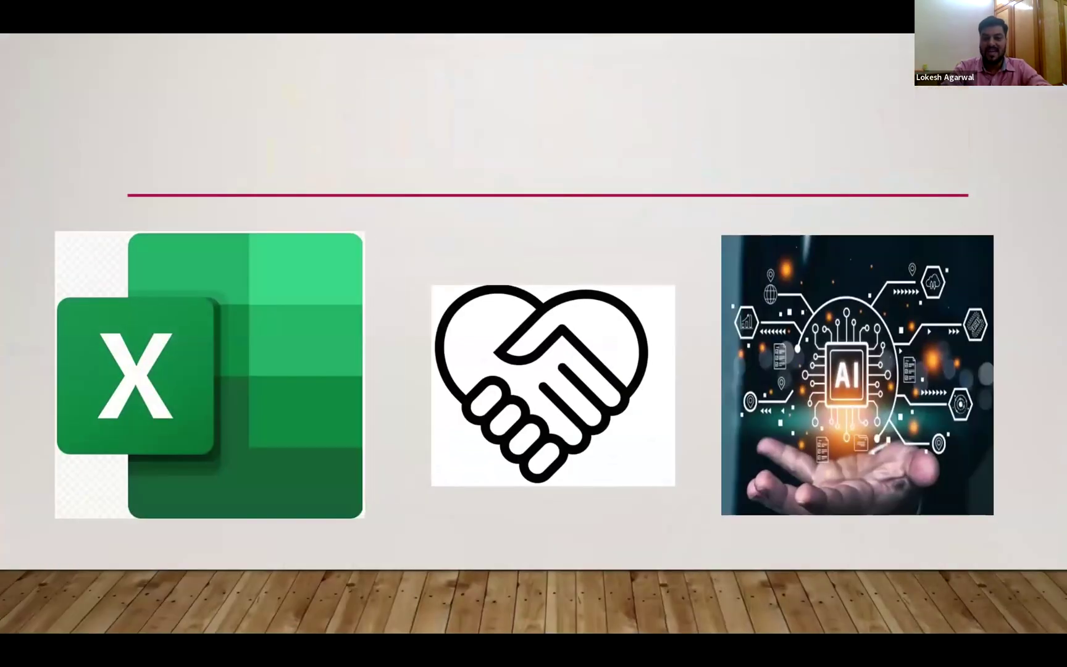
pyautogui.press('Right')
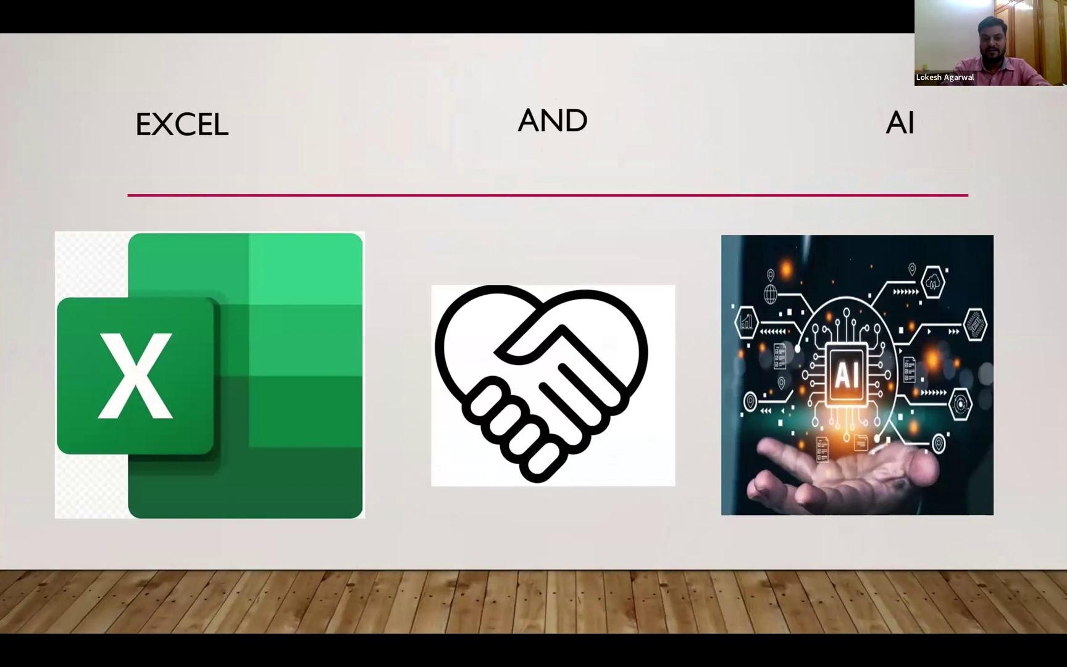
pyautogui.press('Right')
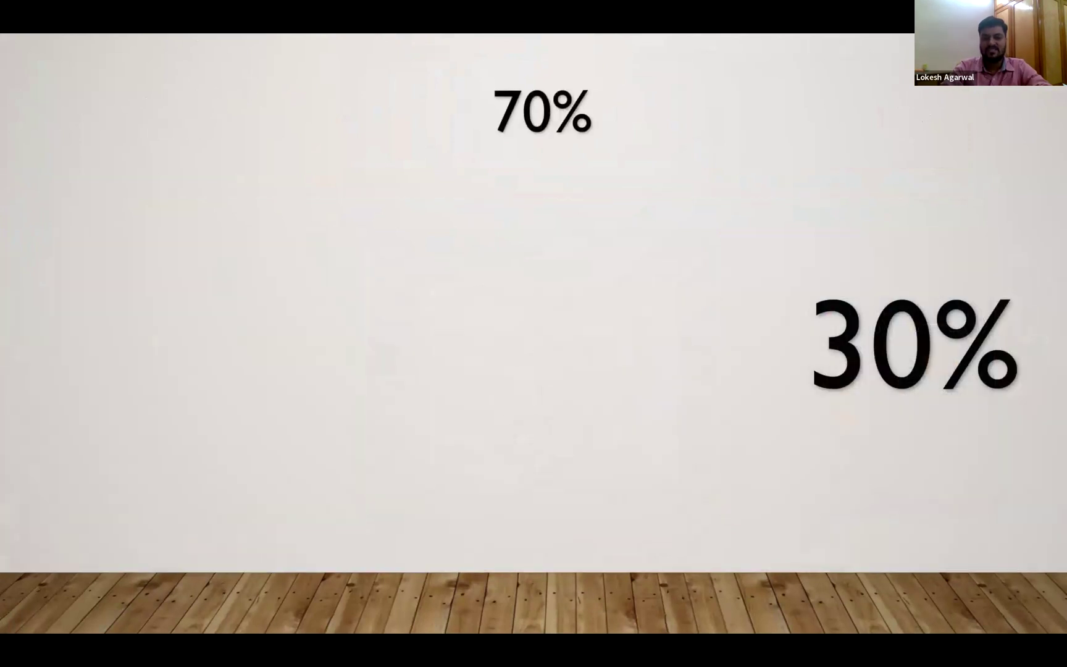
pyautogui.press('Right')
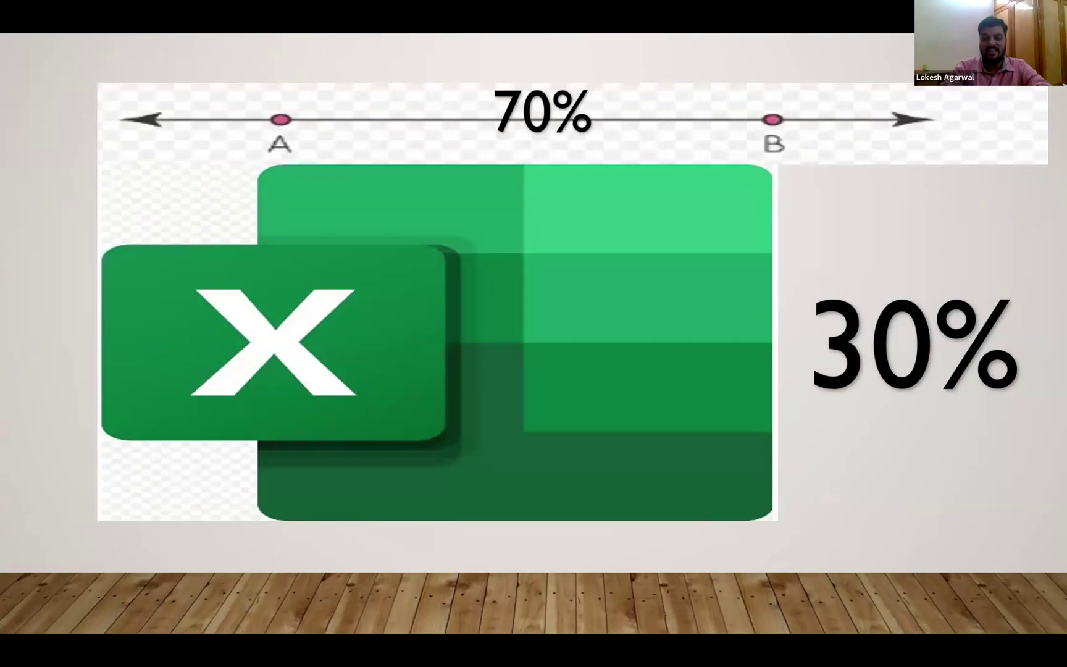
pyautogui.press('Right')
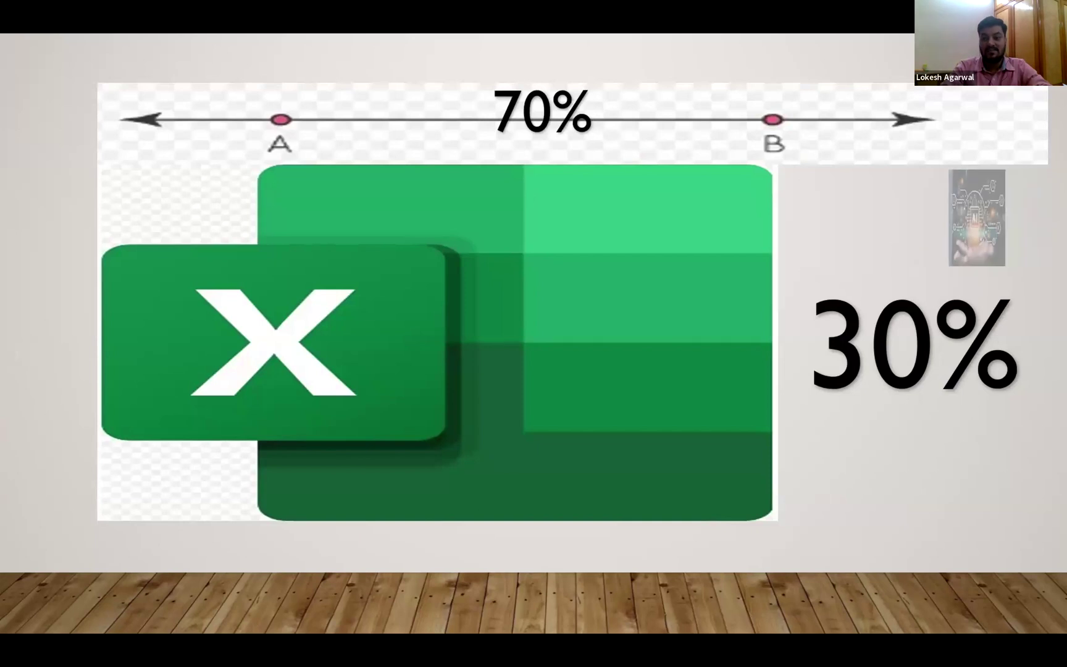
pyautogui.press('Right')
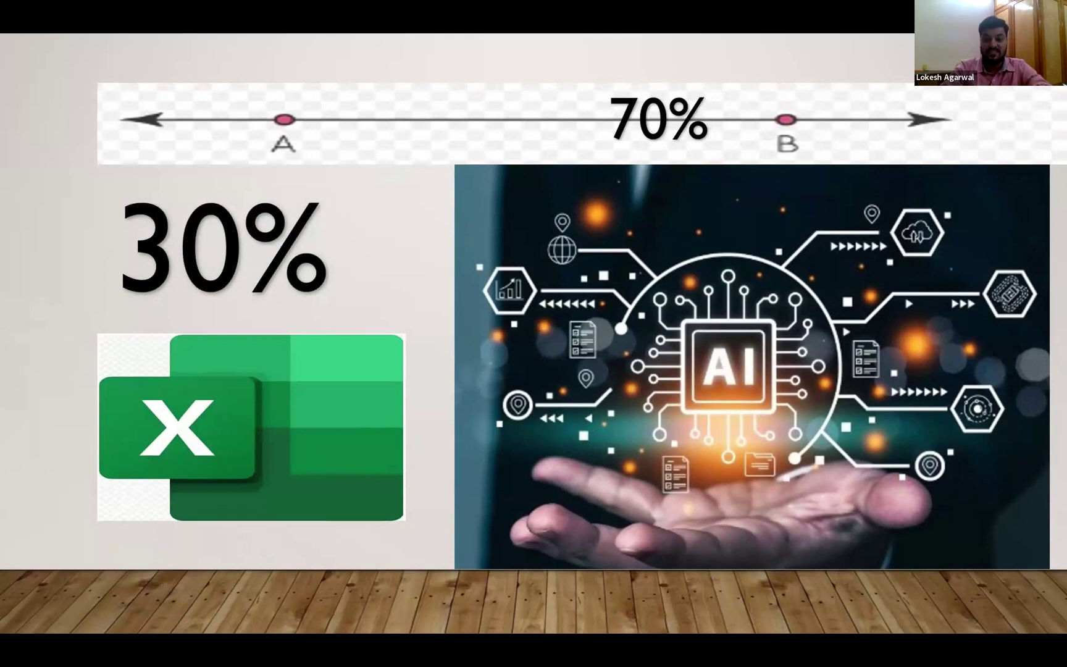
pyautogui.press('Right')
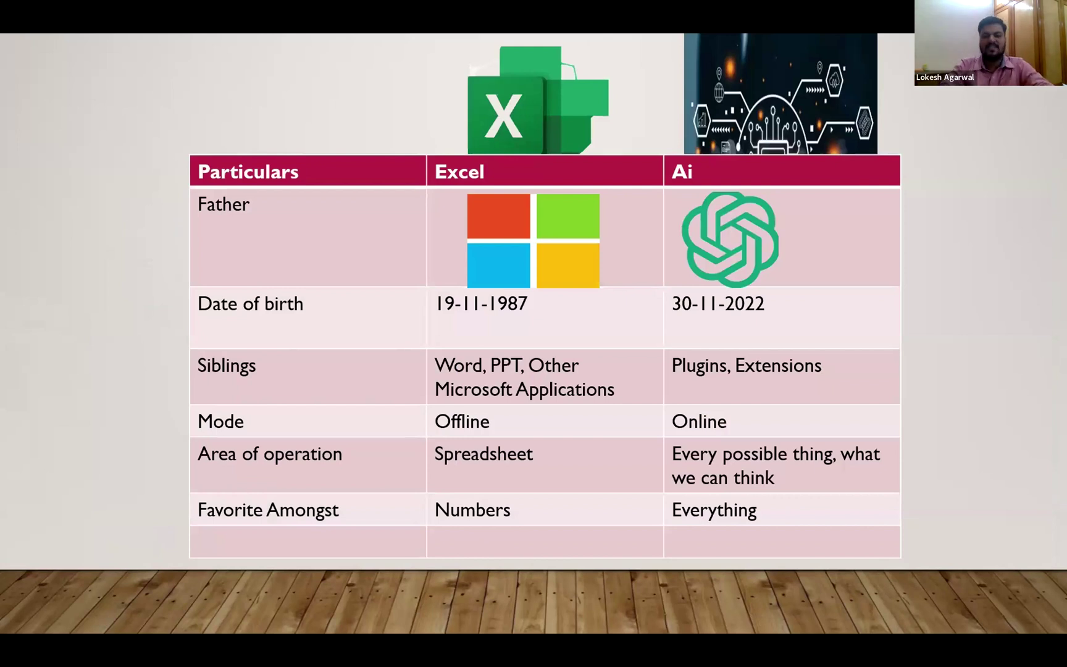
# - Advance past the HOW, AI circuit and 'What are we waiting for?' slides to Possibilities :: Endless
pyautogui.press('Right')
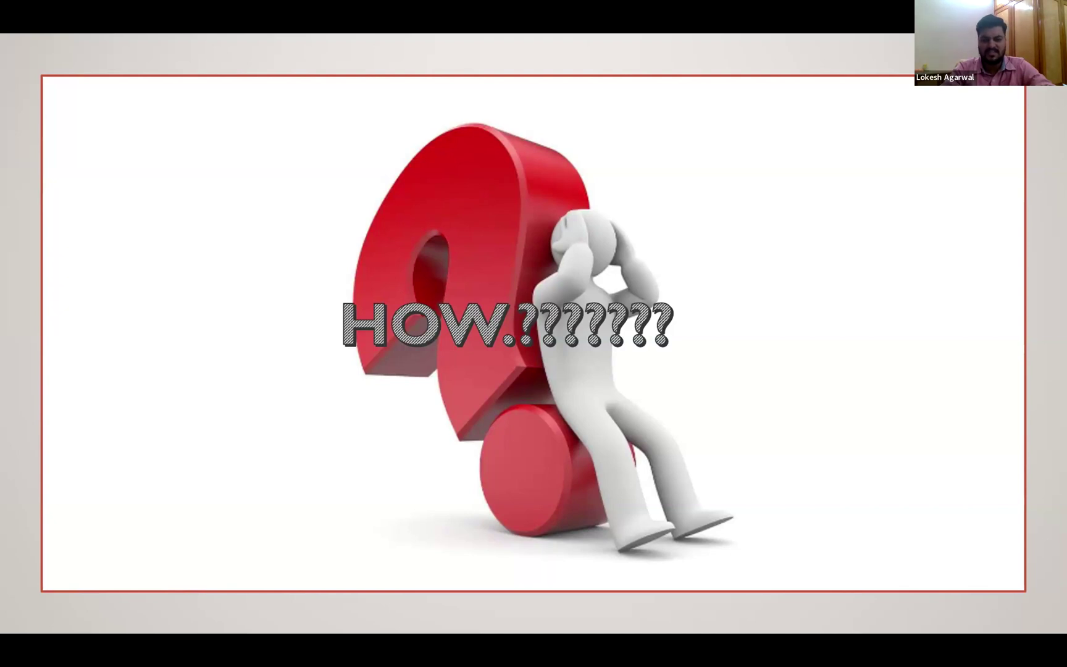
pyautogui.press('Right')
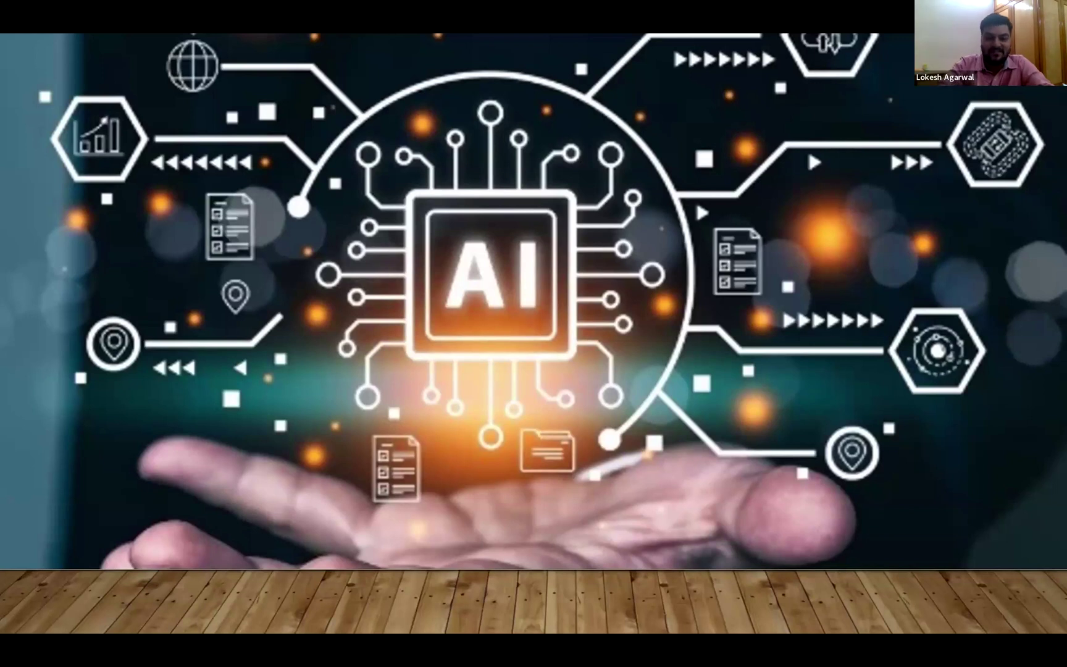
pyautogui.press('Right')
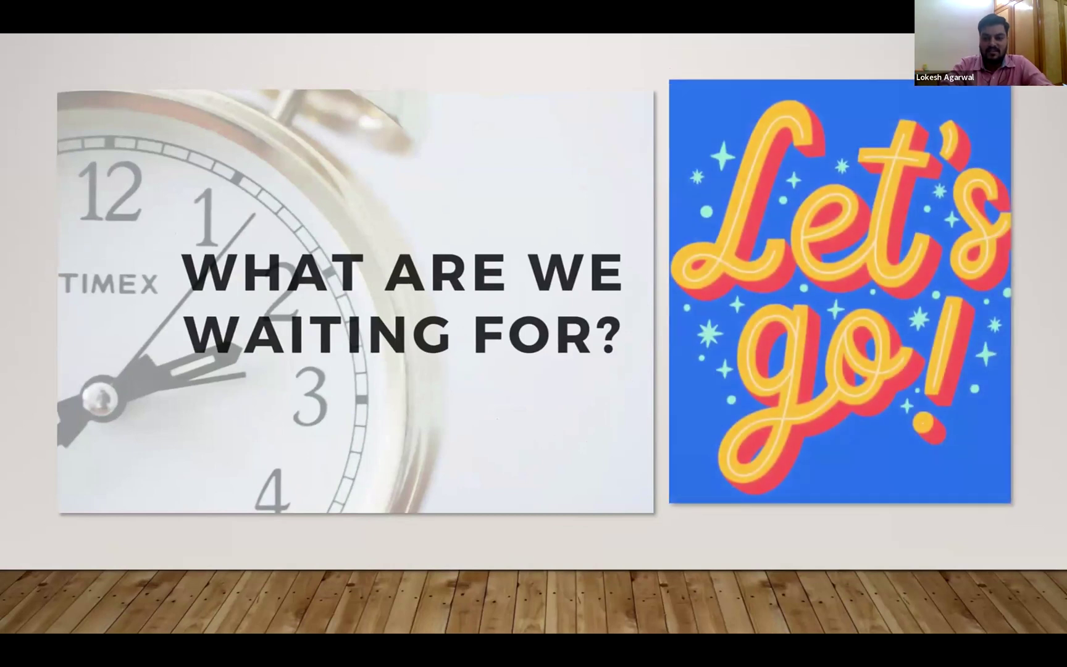
pyautogui.press('Right')
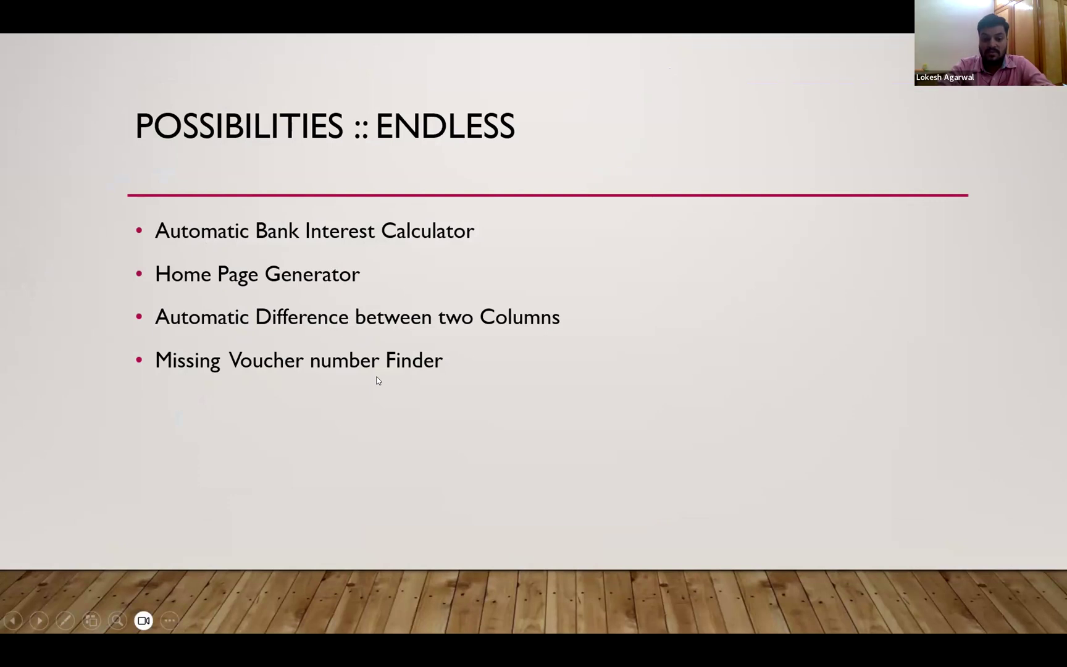
# - Switch to Master.xlsm and browse the Bank Interest, Comparison and Missing and Duplicate values sheets
pyautogui.hotkey('alt', 'Tab')
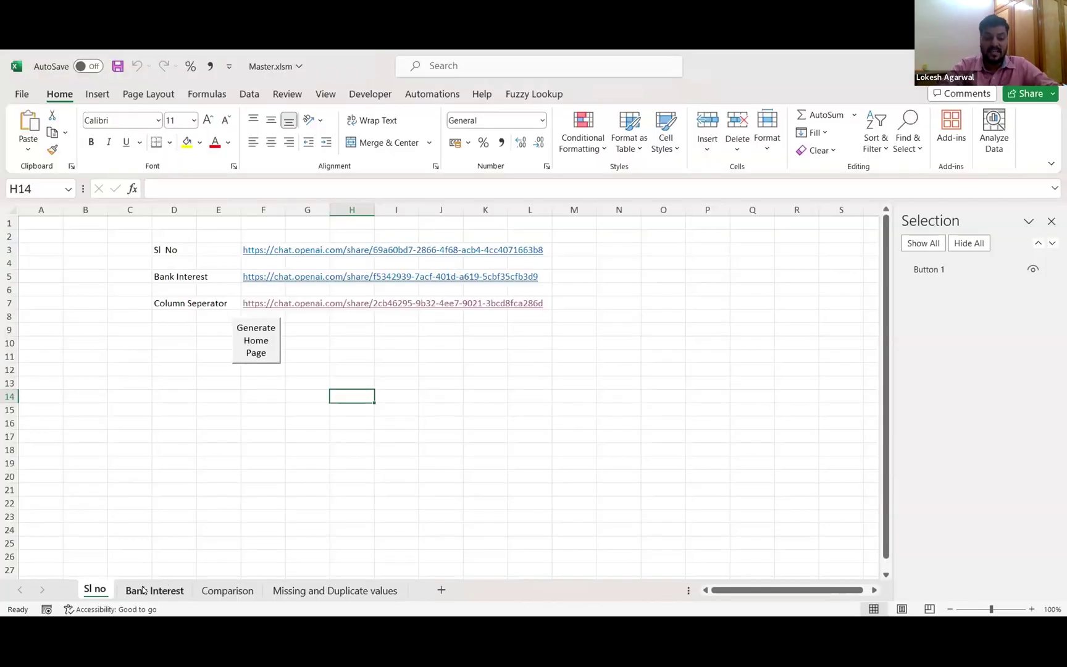
pyautogui.click(142, 591)
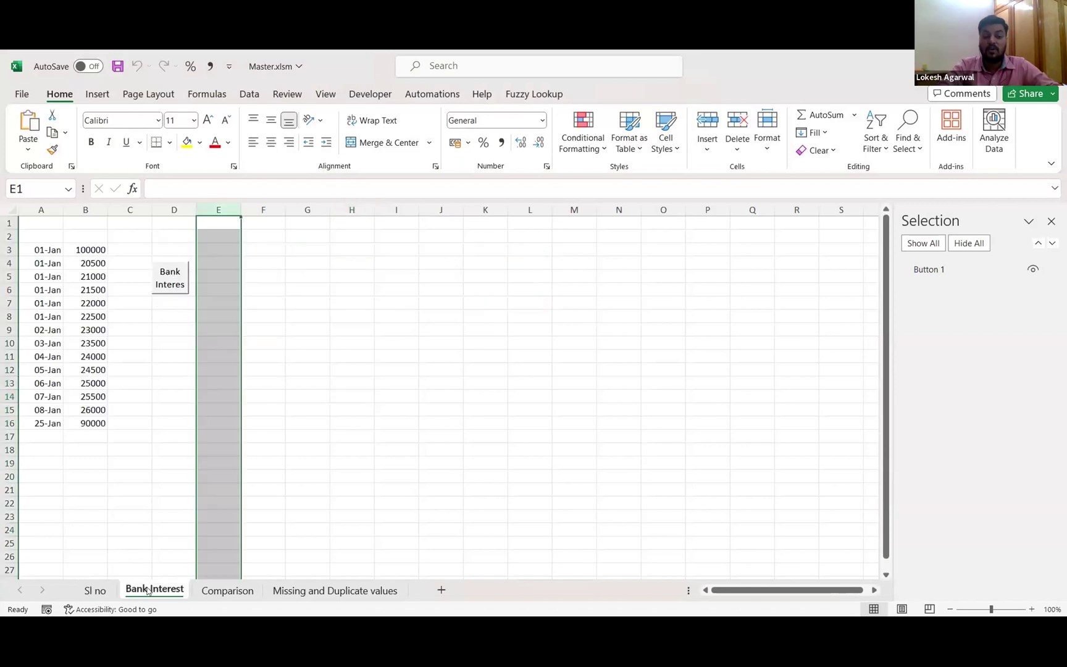
pyautogui.click(226, 591)
pyautogui.click(313, 591)
pyautogui.click(222, 591)
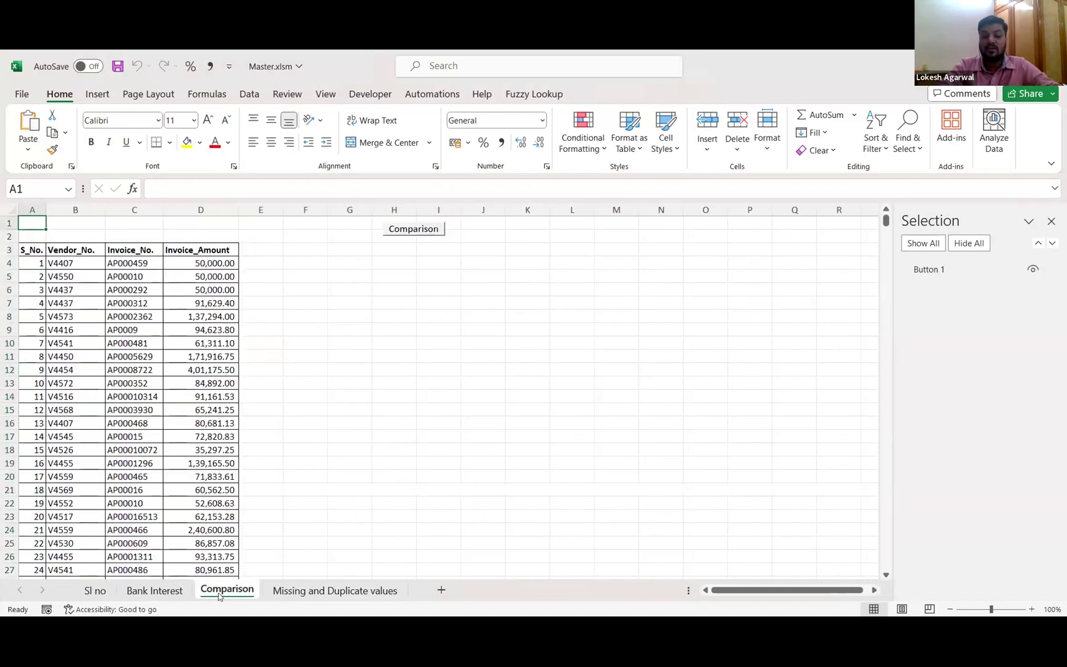
pyautogui.click(155, 591)
pyautogui.click(98, 593)
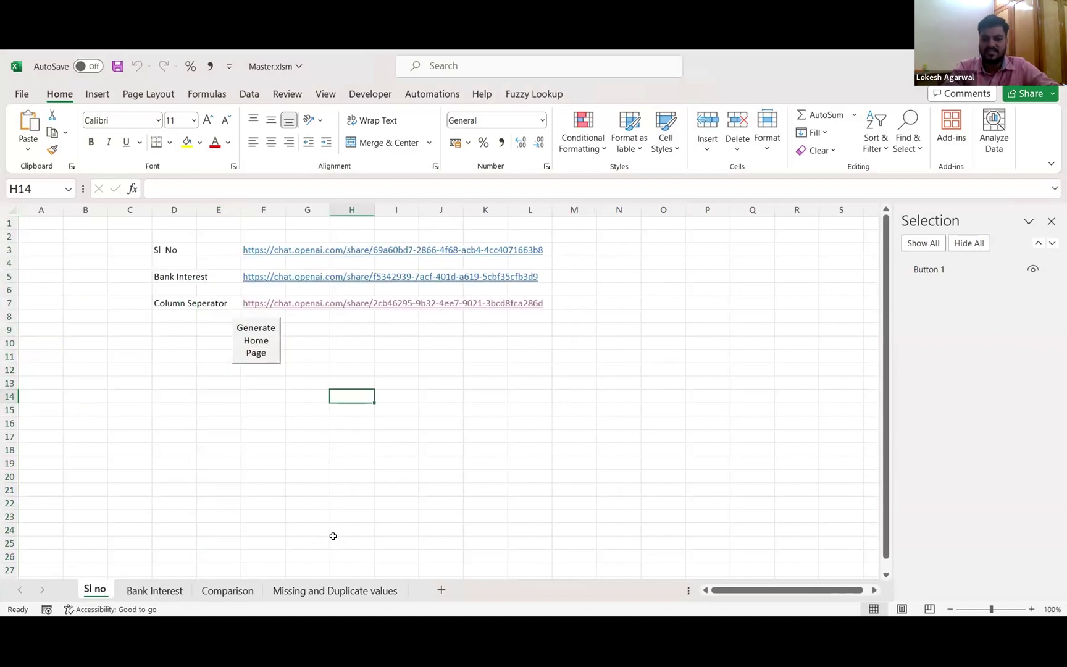
# - Generate the Home Page, test its Sl no and Comparison links, and open the Sl No ChatGPT chat
pyautogui.click(256, 349)
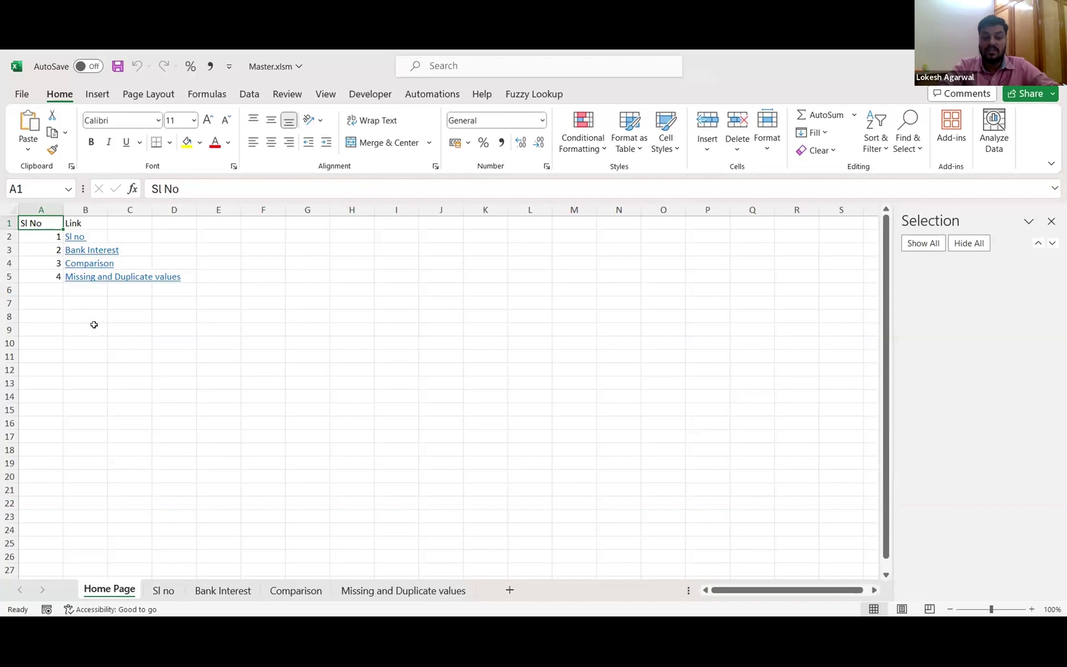
pyautogui.click(76, 237)
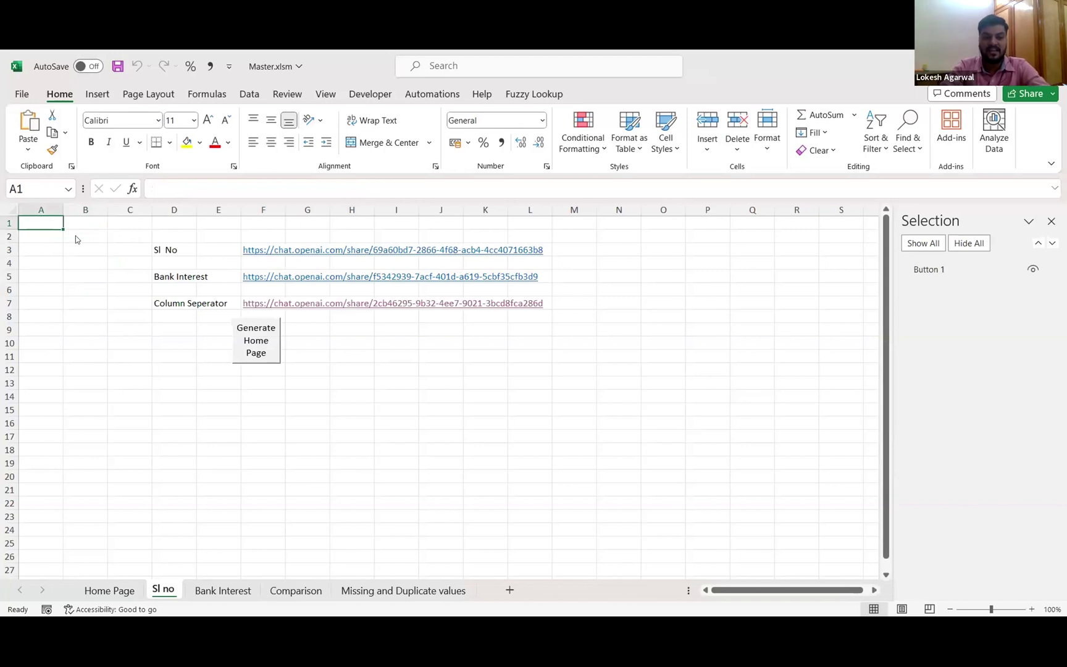
pyautogui.hotkey('ctrl', 'pageup')
pyautogui.click(92, 261)
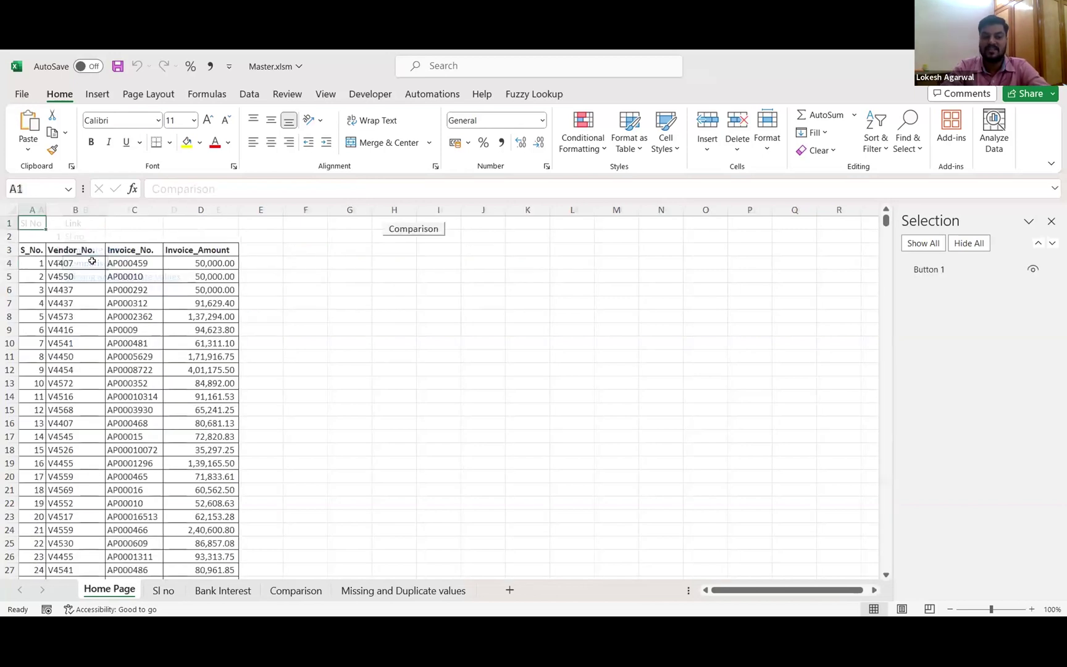
pyautogui.hotkey('alt', 'Left')
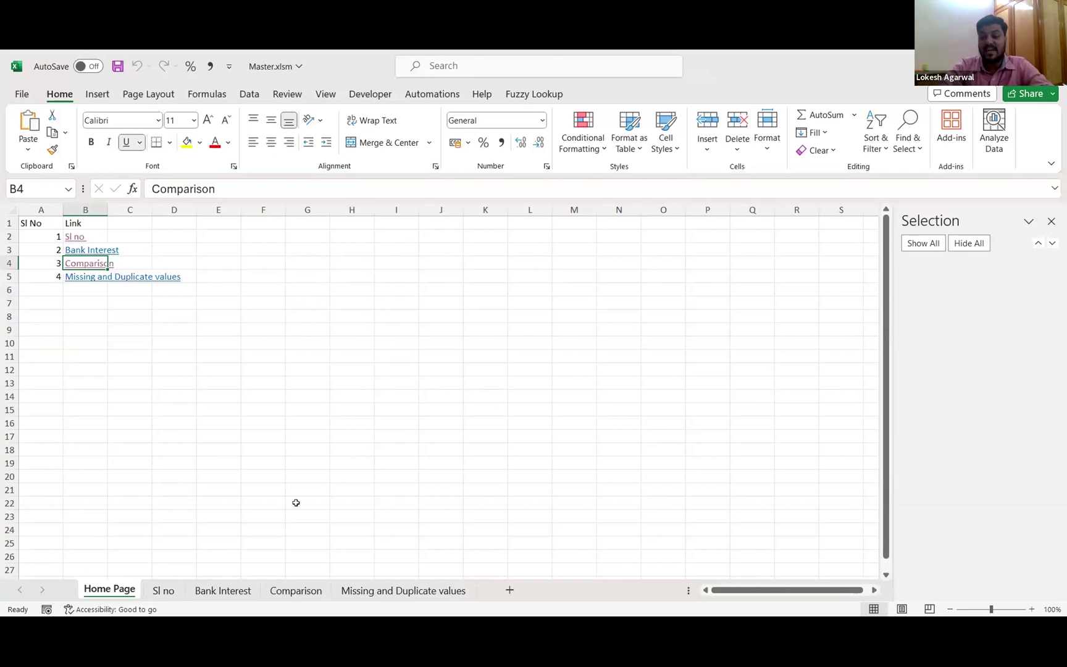
pyautogui.click(171, 590)
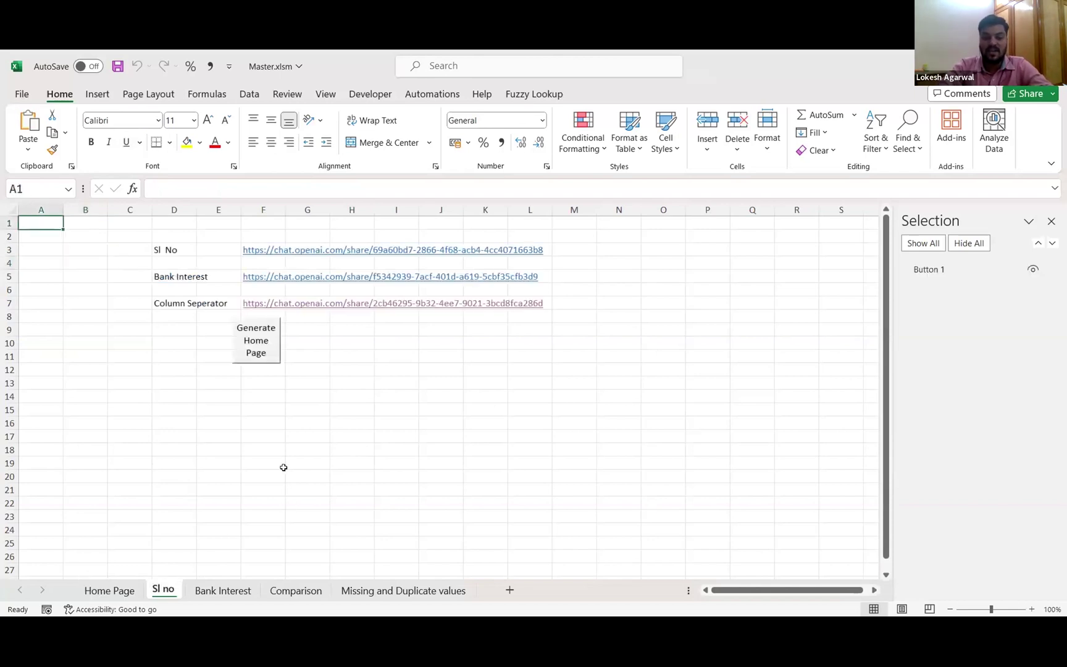
pyautogui.click(322, 279)
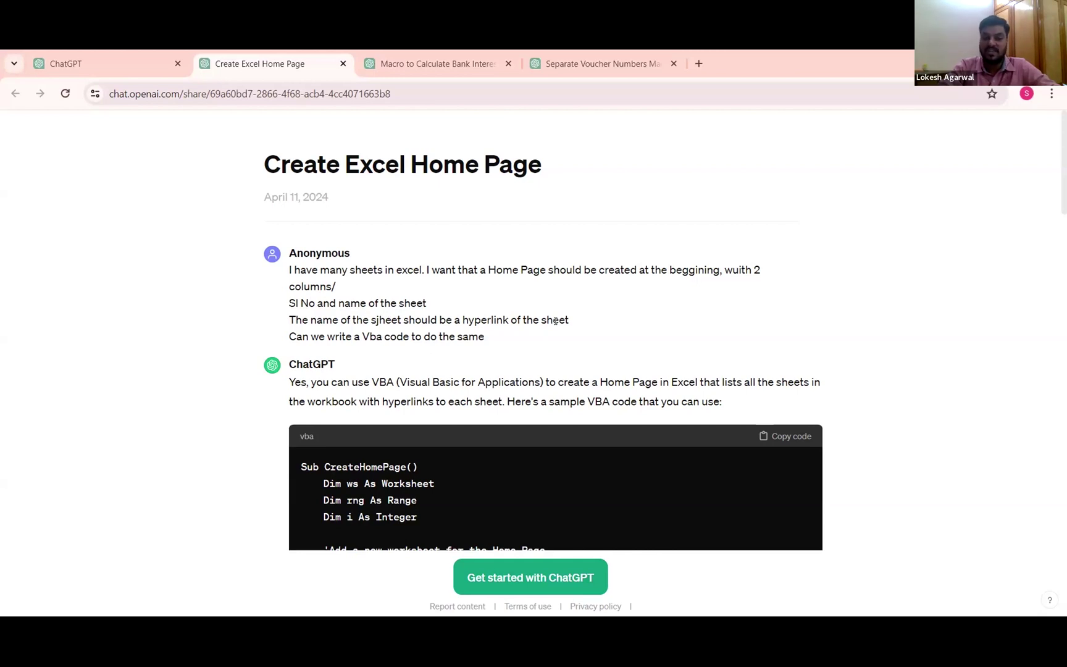
# - Scroll through the CreateHomePage macro code in the shared ChatGPT chat
pyautogui.scroll(-10, 440, 372)
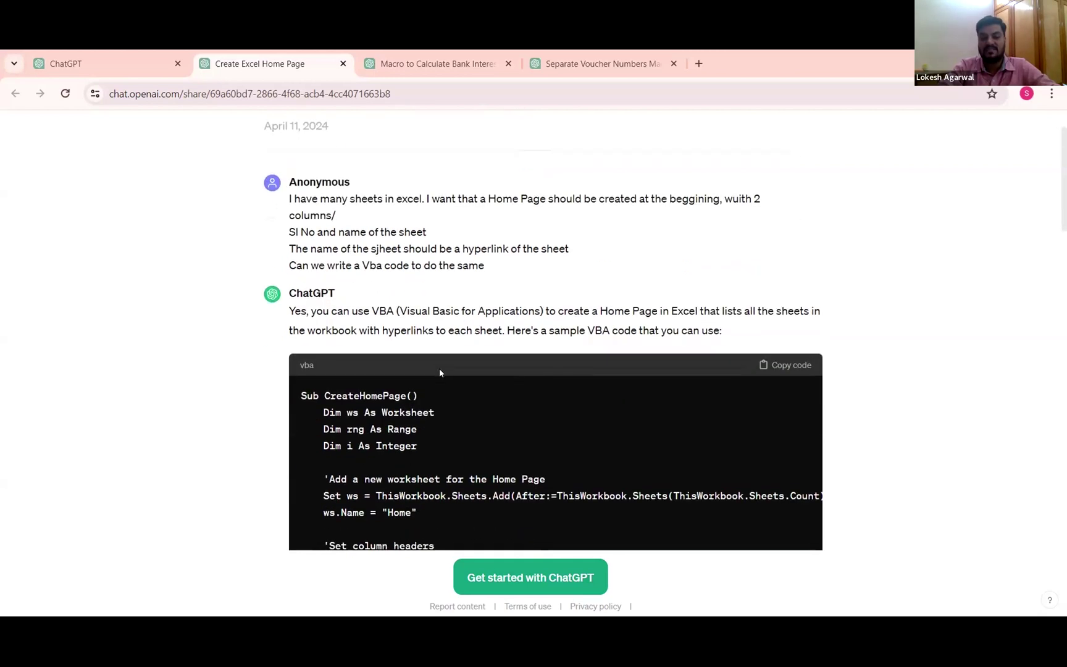
pyautogui.scroll(-2, 440, 368)
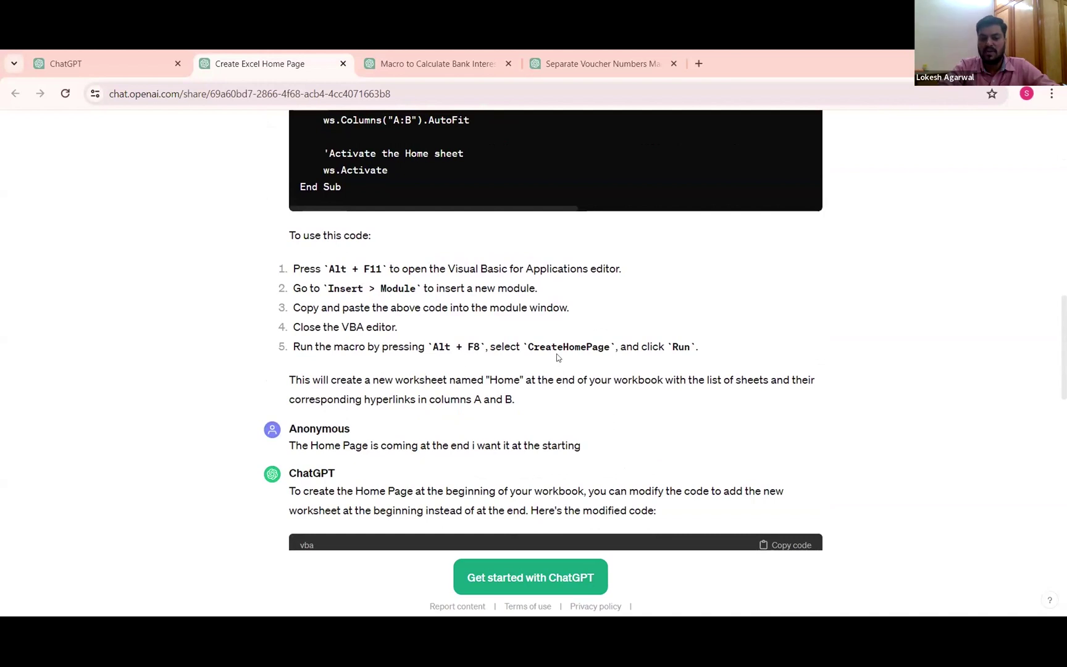
pyautogui.scroll(-1, 454, 413)
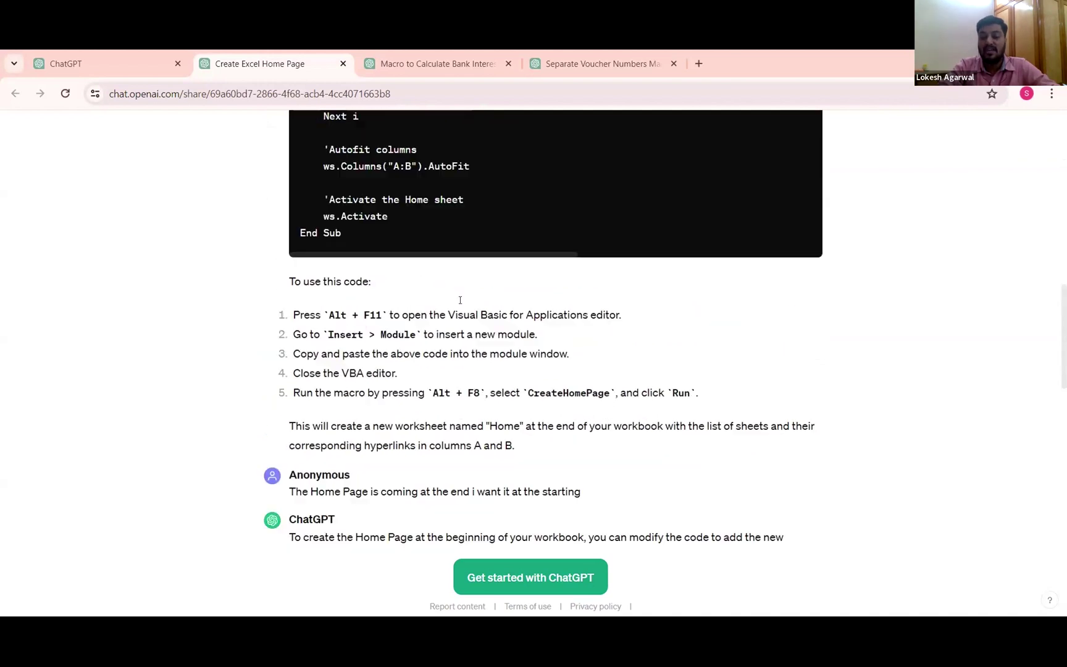
pyautogui.scroll(6, 459, 304)
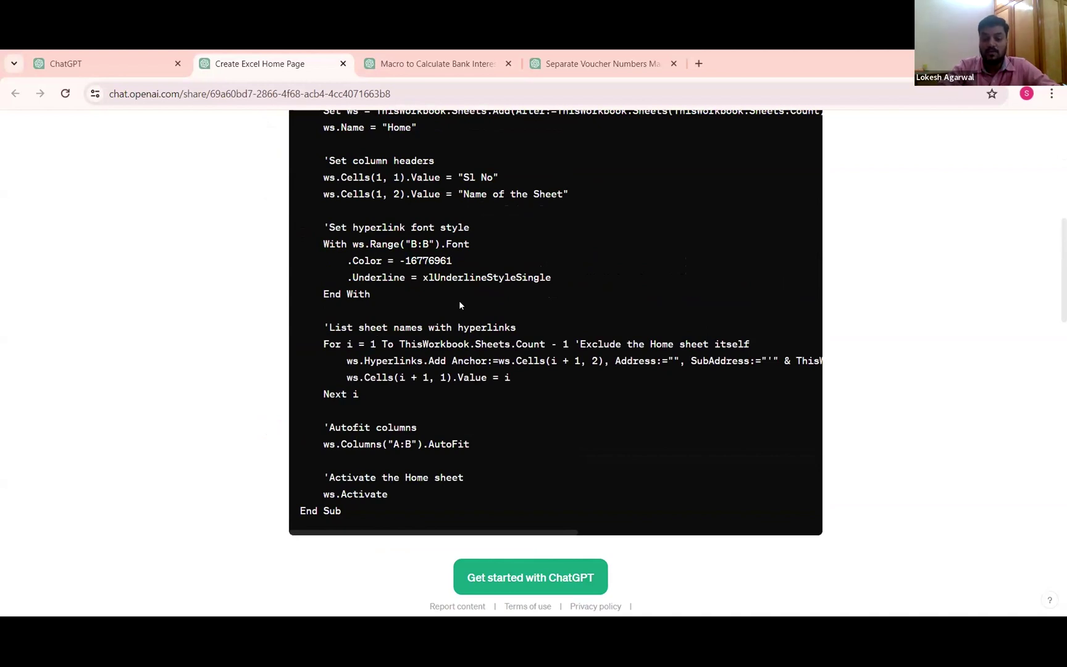
pyautogui.scroll(-4, 459, 305)
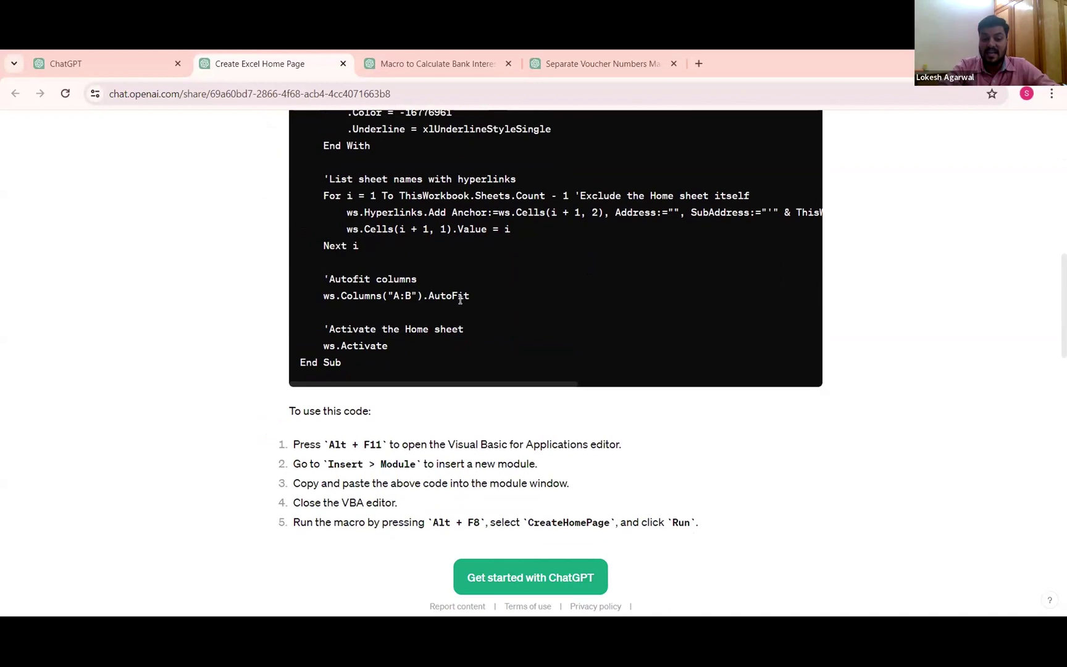
pyautogui.scroll(4, 459, 304)
pyautogui.scroll(-5, 460, 303)
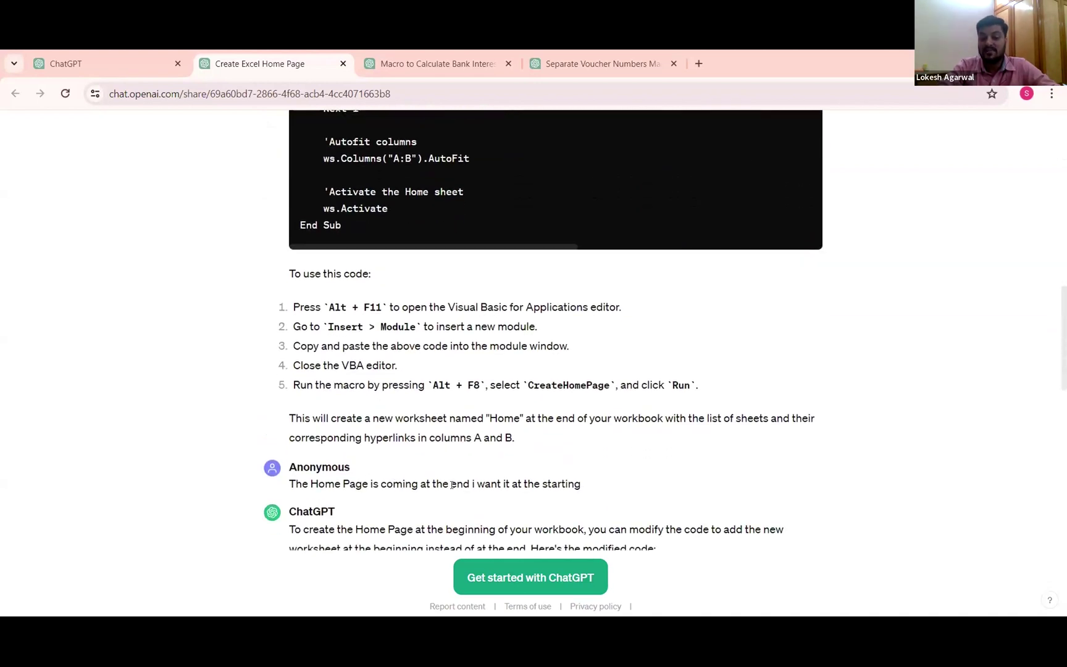
# - Highlight the follow-up asking for the Home sheet first, then return to Master.xlsm
pyautogui.moveTo(491, 484); pyautogui.dragTo(597, 490)
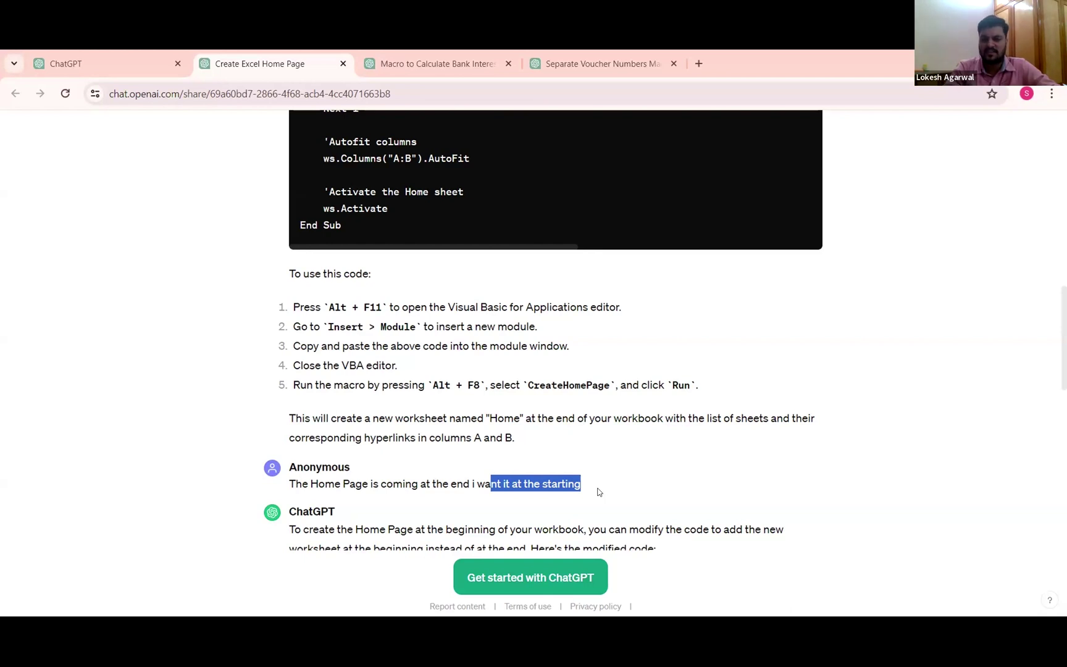
pyautogui.moveTo(378, 483); pyautogui.dragTo(497, 483)
pyautogui.scroll(-2, 471, 486)
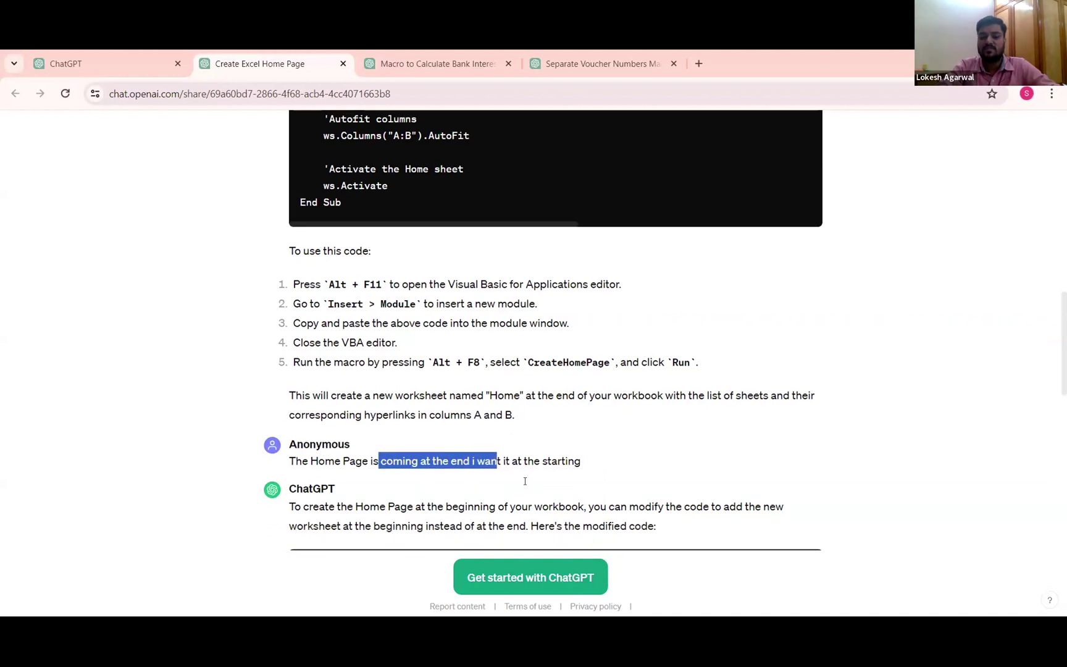
pyautogui.scroll(-9, 471, 486)
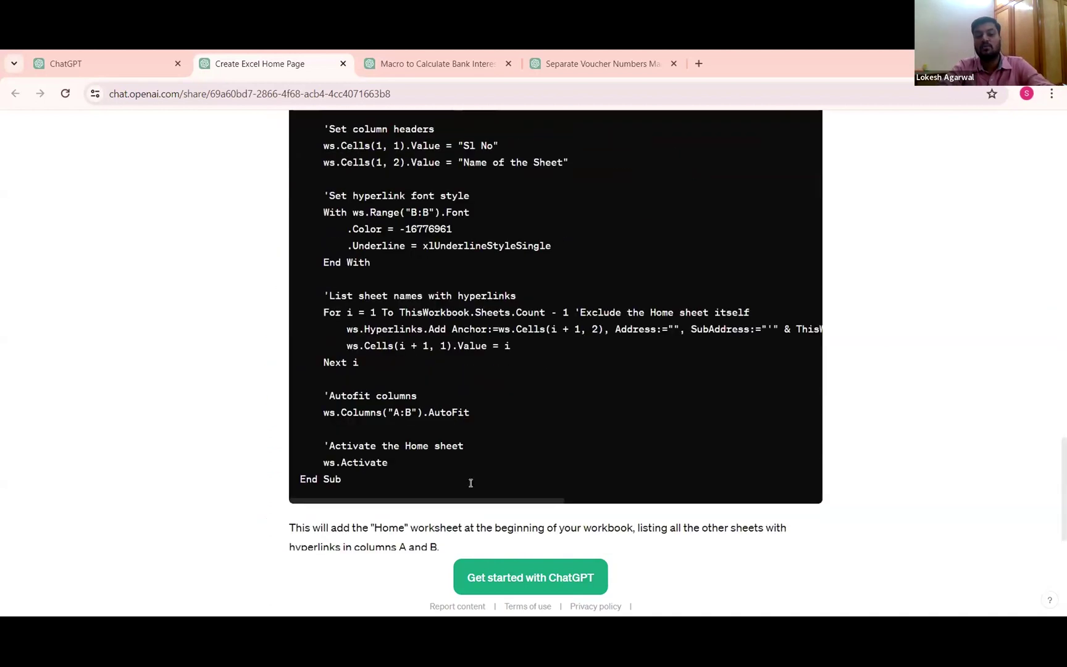
pyautogui.scroll(4, 471, 486)
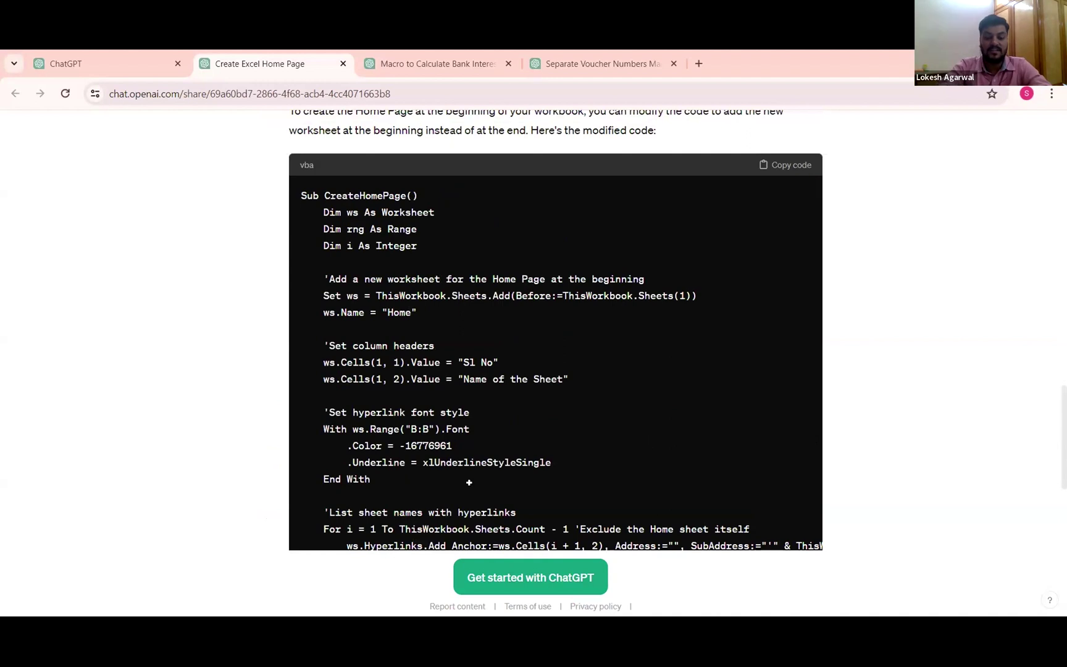
pyautogui.hotkey('alt', 'Tab')
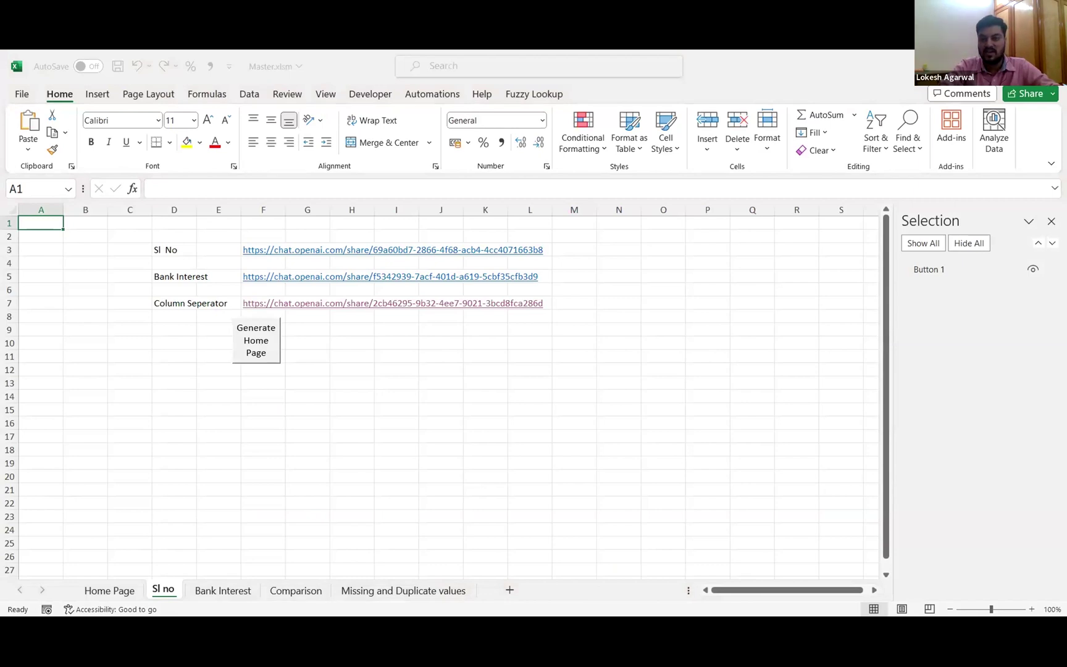
# - Delete the old Home Page sheet with the Alt H D S ribbon shortcut
pyautogui.click(124, 591)
pyautogui.press('F6')
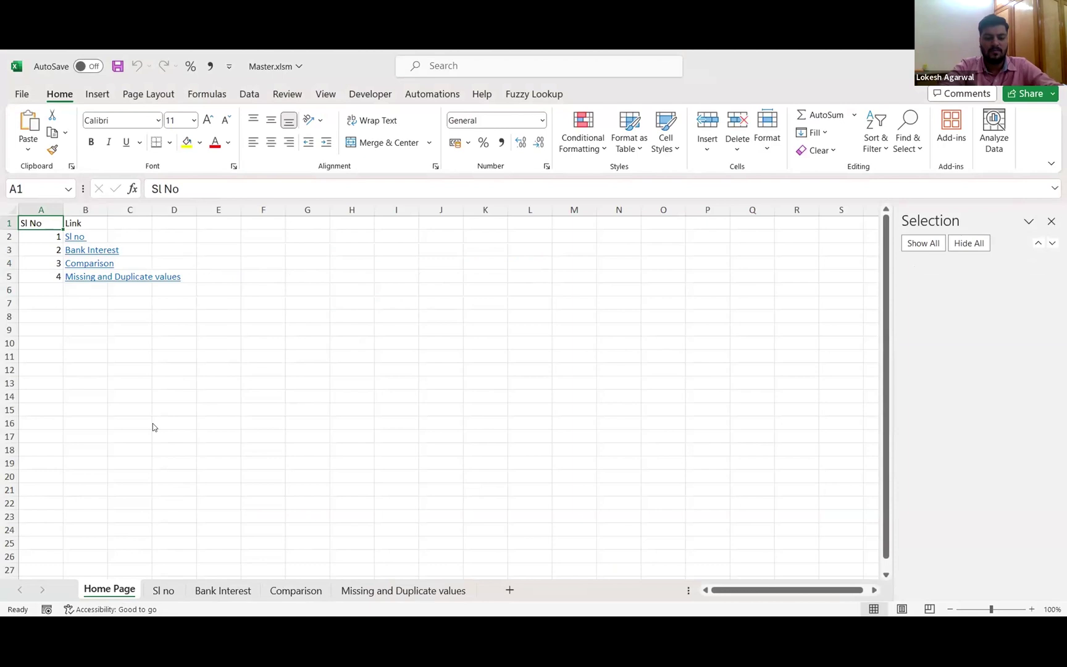
pyautogui.press('h')
pyautogui.press('d')
pyautogui.press('s')
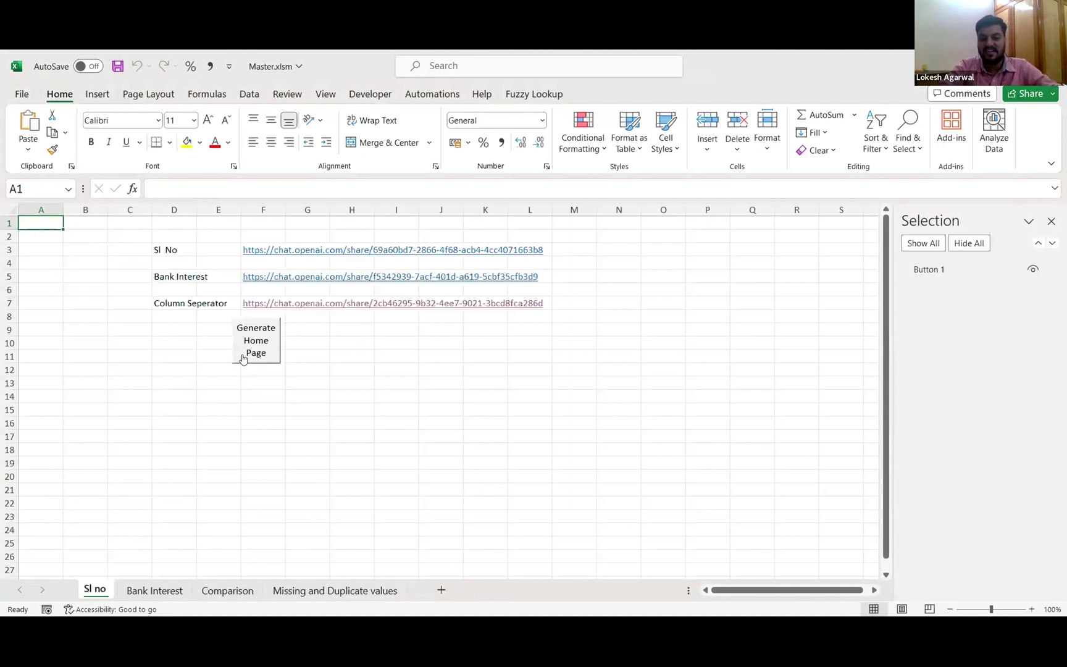
# - Regenerate the Home Page via Automations > CreateHomePage, then go to the Bank Interest sheet
pyautogui.click(432, 94)
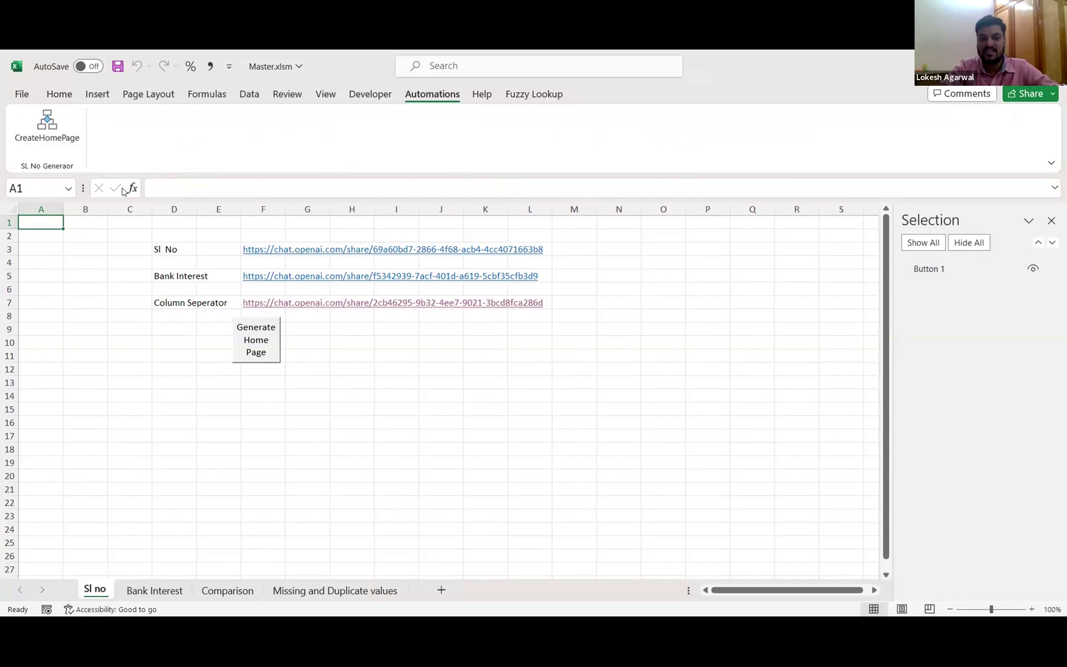
pyautogui.click(51, 123)
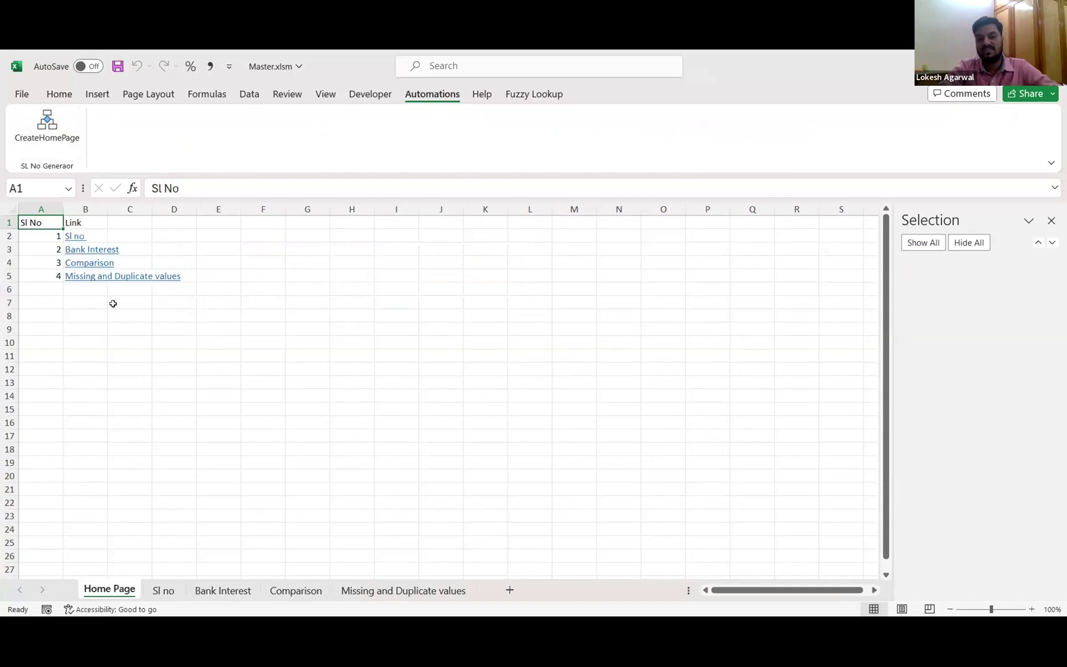
pyautogui.click(210, 590)
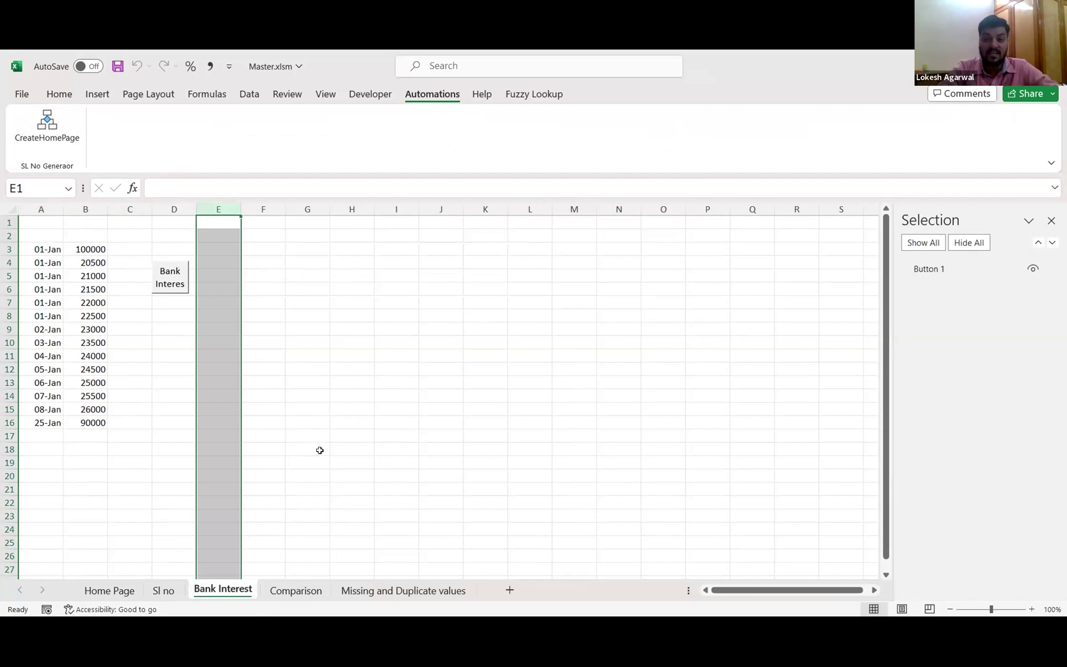
# - Delete the 08-Jan row (row 15) from the Bank Interest data
pyautogui.click(58, 259)
pyautogui.hotkey('ctrl', 'Down')
pyautogui.press('Right')
pyautogui.hotkey('ctrl', 'Up')
pyautogui.click(60, 259)
pyautogui.press('Down')
pyautogui.press('Down')
pyautogui.press('Down')
pyautogui.press('Down')
pyautogui.press('Right')
pyautogui.press('Left')
pyautogui.press('Down')
pyautogui.press('Down')
pyautogui.press('Right')
pyautogui.press('Down')
pyautogui.press('Down')
pyautogui.press('Left')
pyautogui.press('Down')
pyautogui.press('Down')
pyautogui.press('Down')
pyautogui.hotkey('shift', 'space')
pyautogui.hotkey('ctrl', '-')
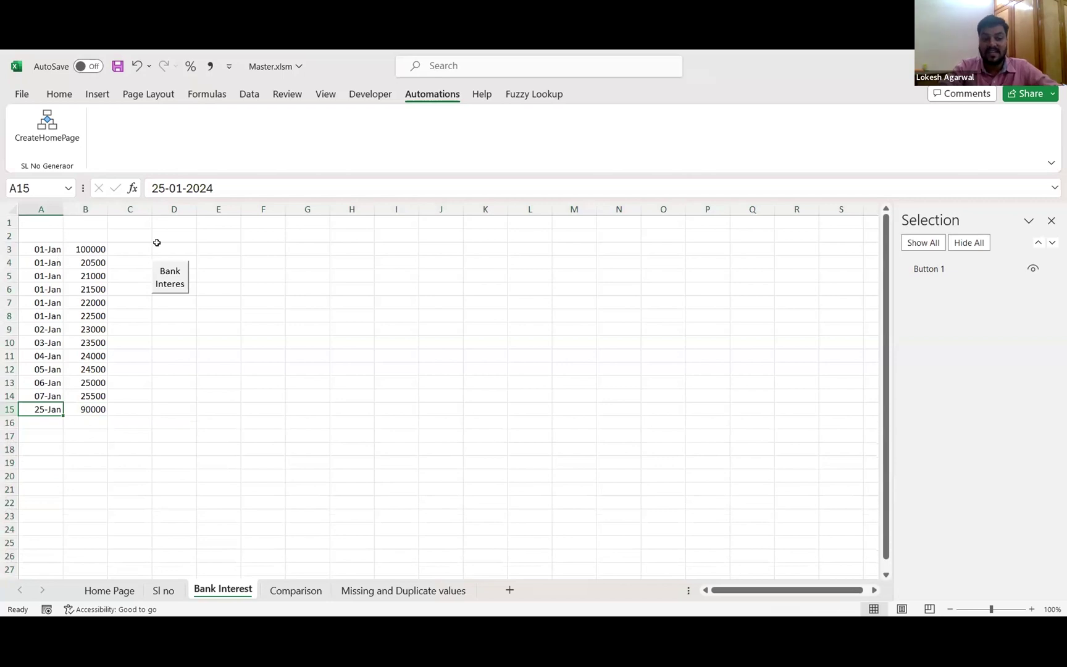
# - Run the Bank Interest macro with balance column B, start row 3, dates A, output F, 9% rate
pyautogui.click(167, 272)
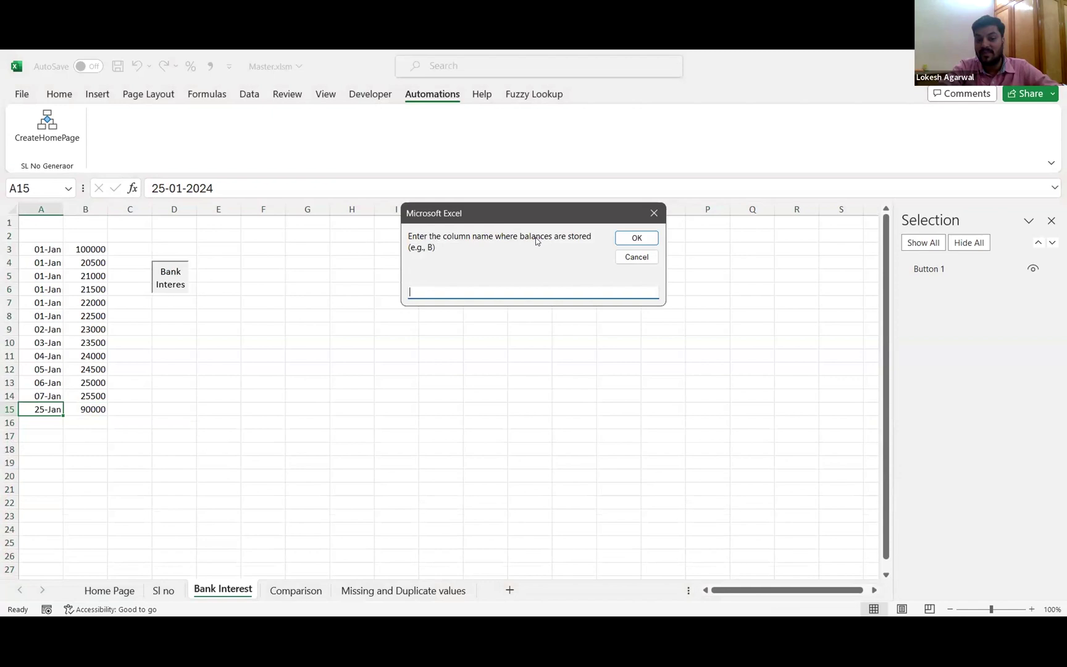
pyautogui.write('b')
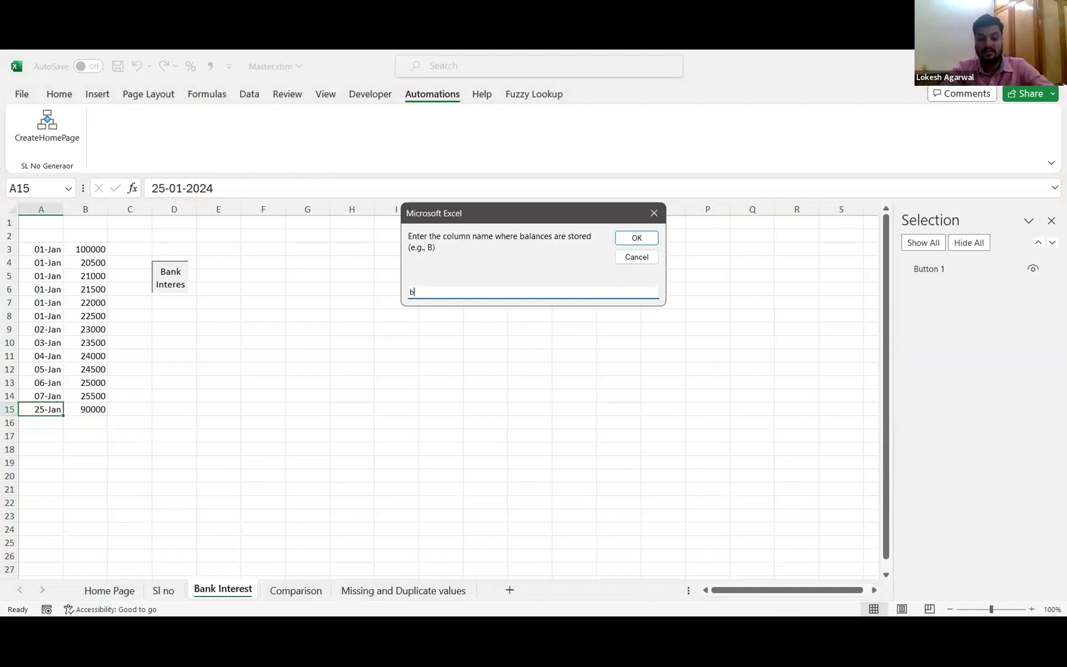
pyautogui.press('Return')
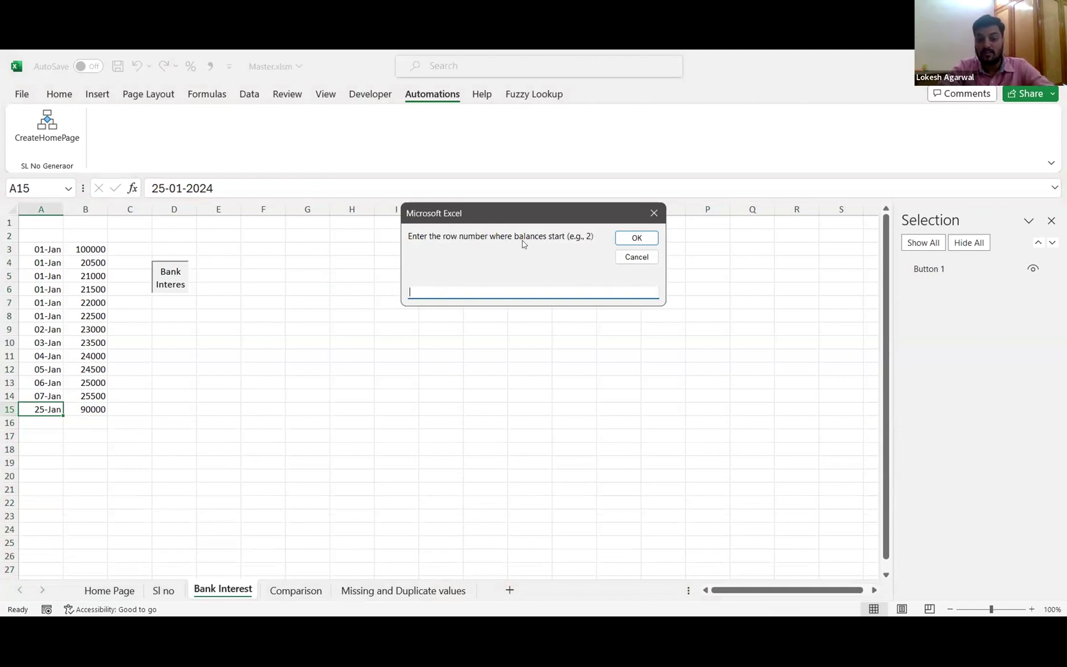
pyautogui.write('3')
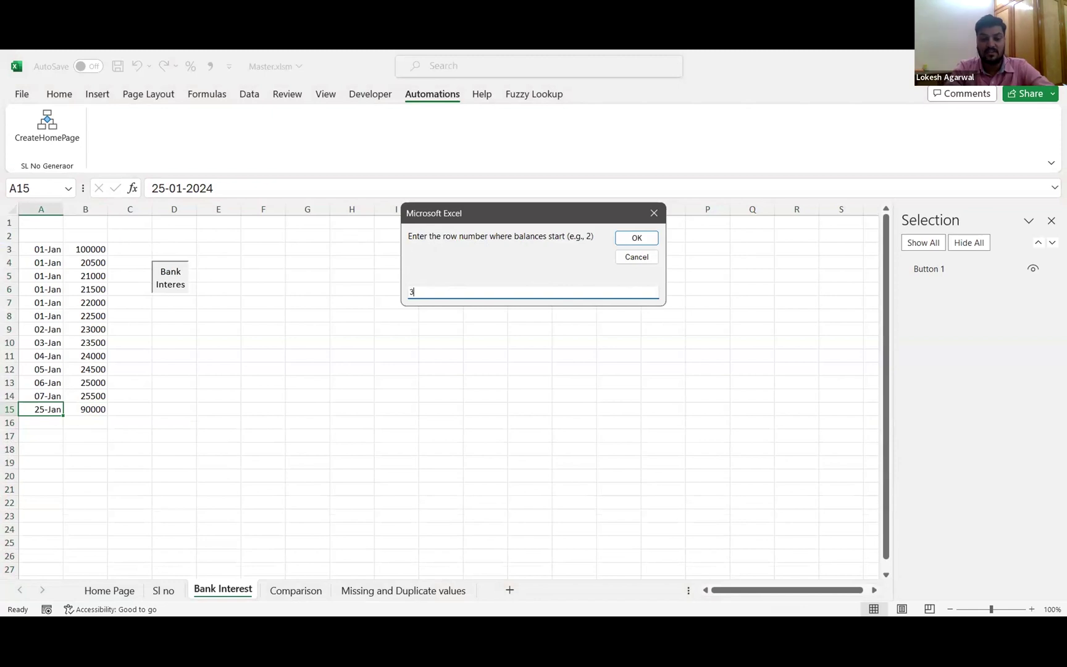
pyautogui.press('Return')
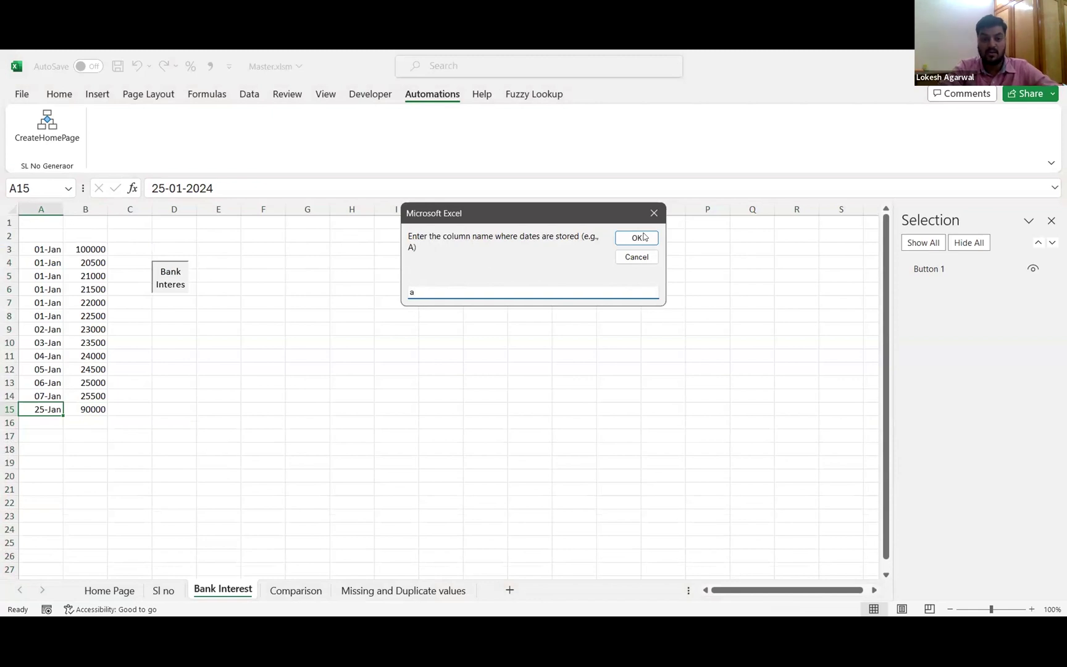
pyautogui.press('Return')
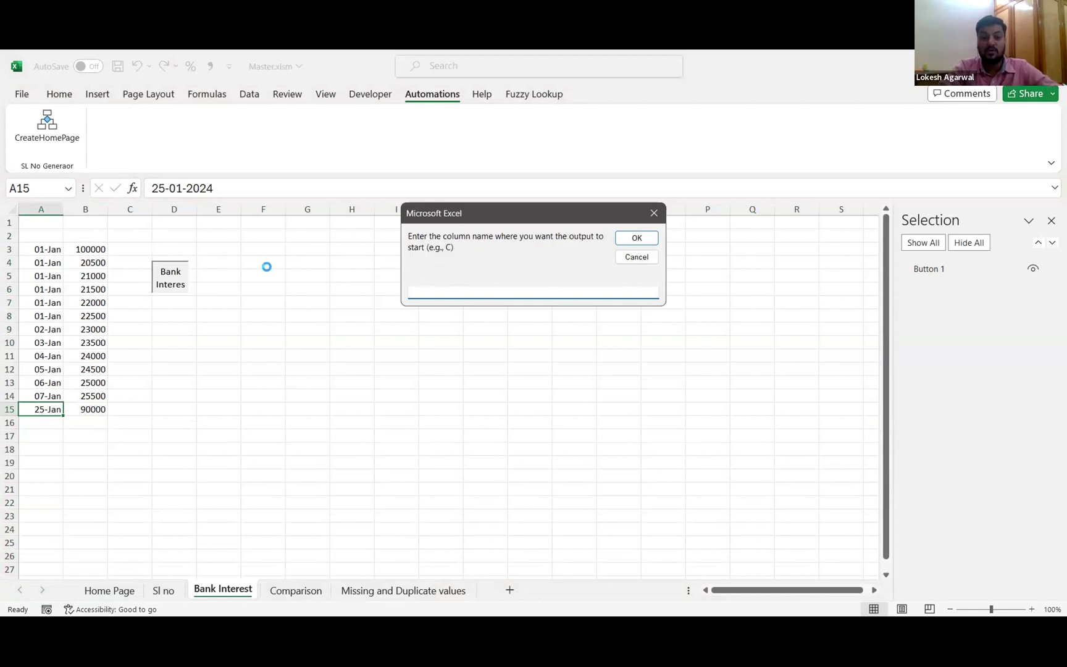
pyautogui.write('f')
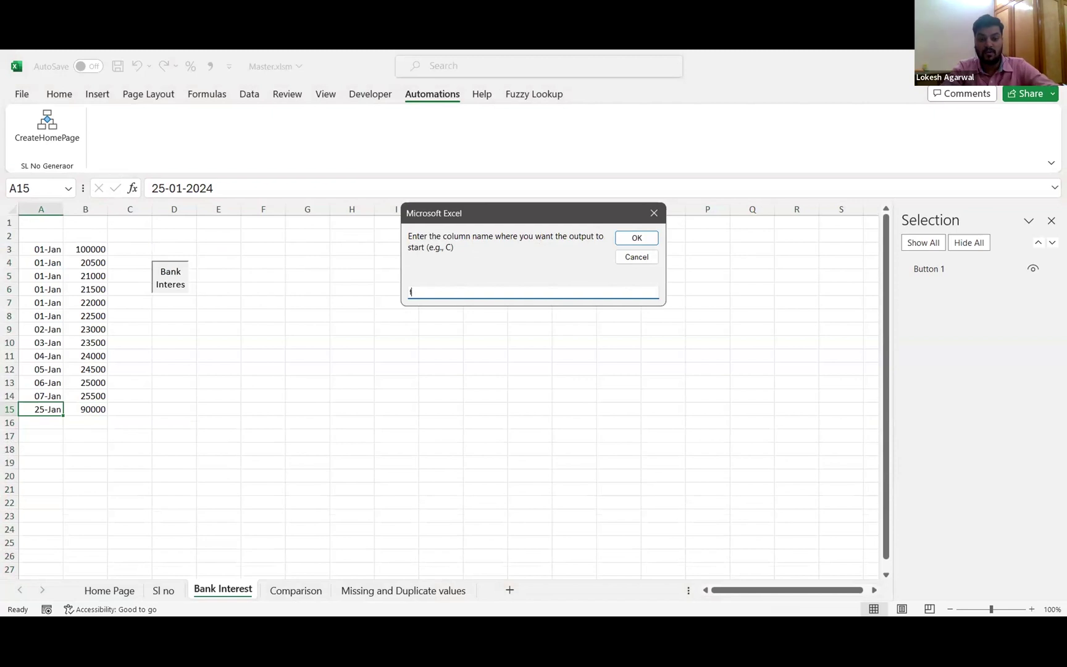
pyautogui.press('Return')
pyautogui.write('9')
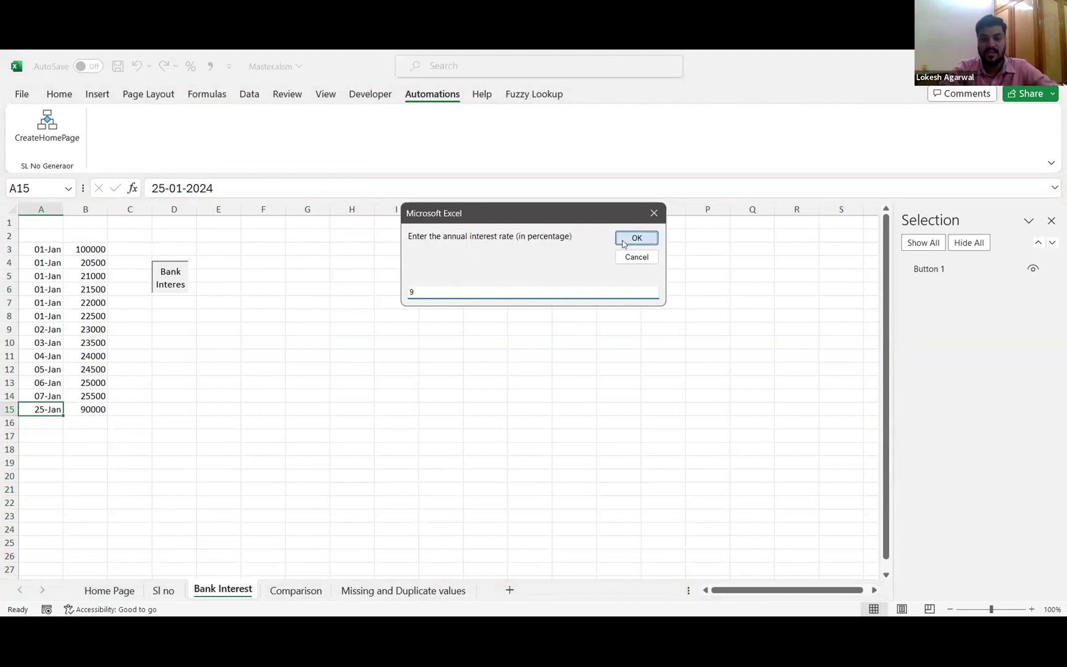
pyautogui.press('Return')
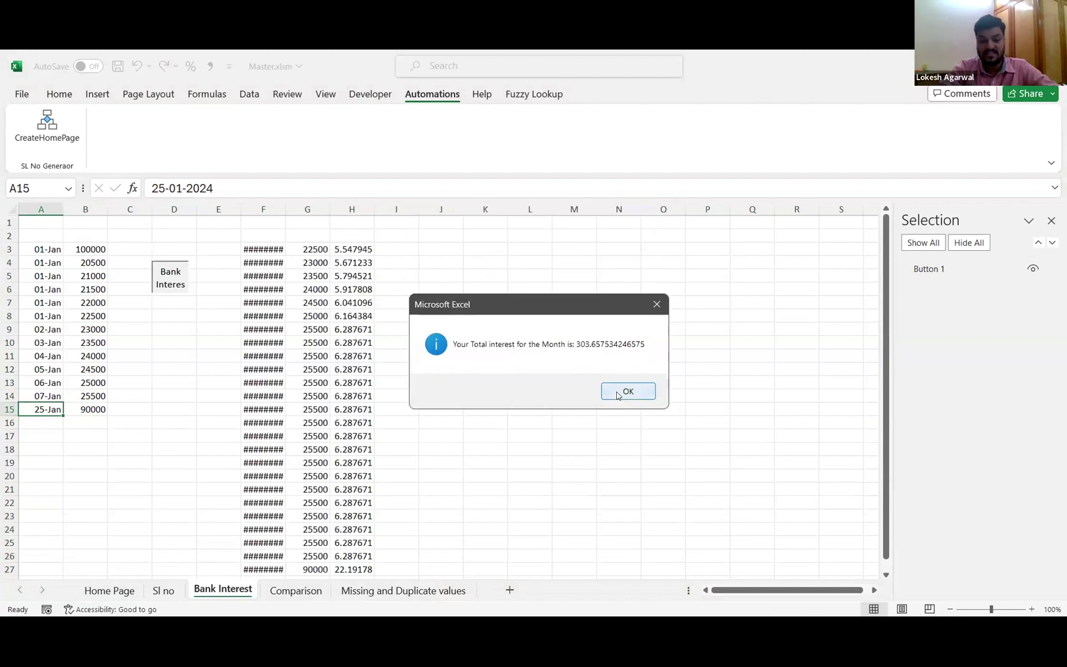
pyautogui.click(618, 395)
# - Autofit column F and review the output dates, balances and daily interest in F–H
pyautogui.doubleClick(285, 210)
pyautogui.click(273, 249)
pyautogui.click(331, 249)
pyautogui.moveTo(43, 318); pyautogui.dragTo(87, 316)
pyautogui.click(327, 249)
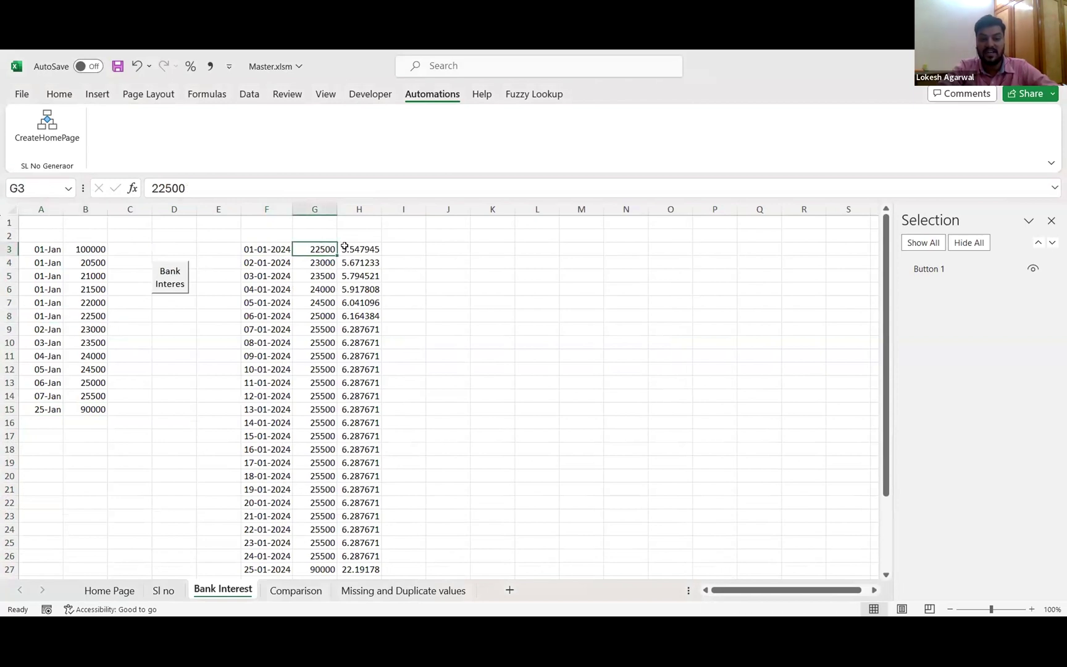
pyautogui.click(345, 247)
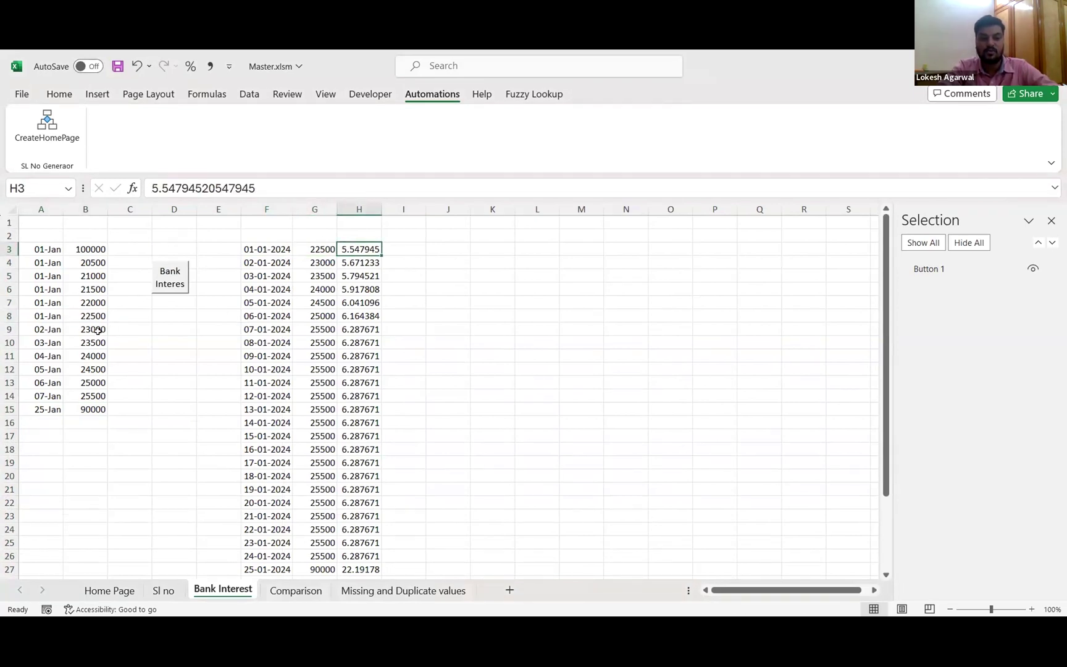
pyautogui.click(329, 264)
pyautogui.click(55, 393)
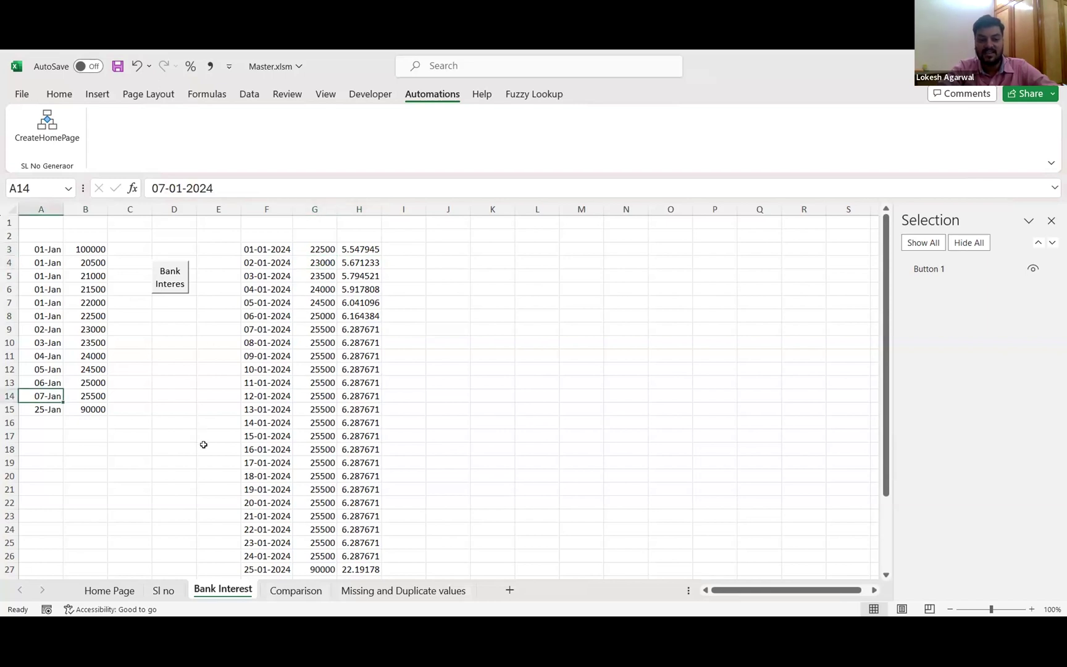
pyautogui.scroll(-1, 204, 444)
pyautogui.moveTo(321, 316); pyautogui.dragTo(173, 445)
pyautogui.scroll(-1, 305, 496)
pyautogui.scroll(-1, 305, 495)
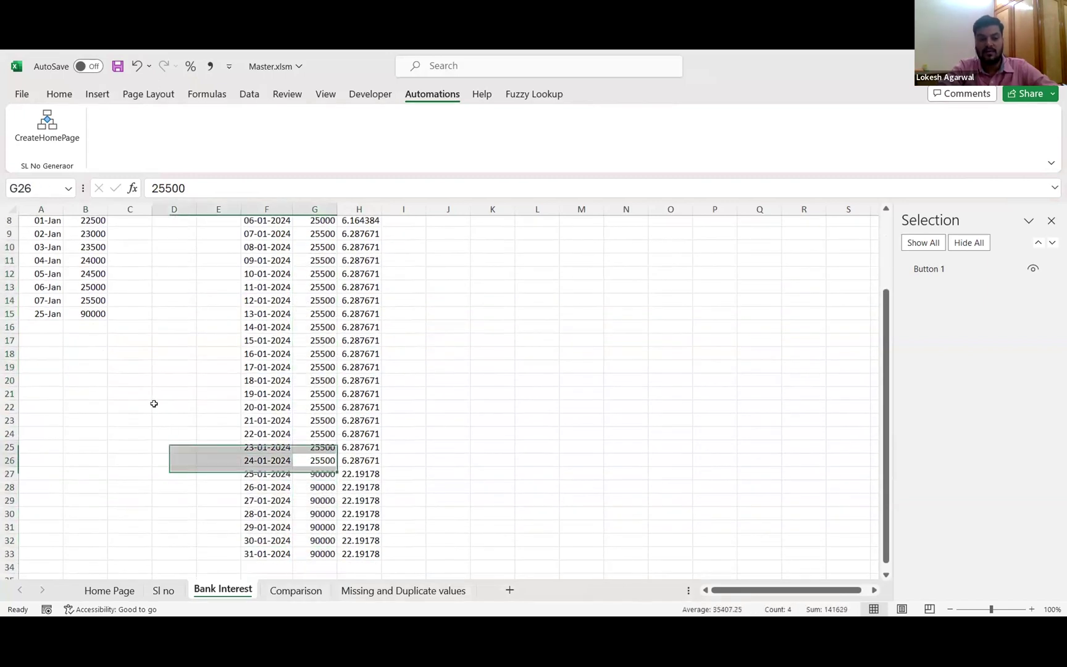
pyautogui.click(57, 327)
pyautogui.click(68, 324)
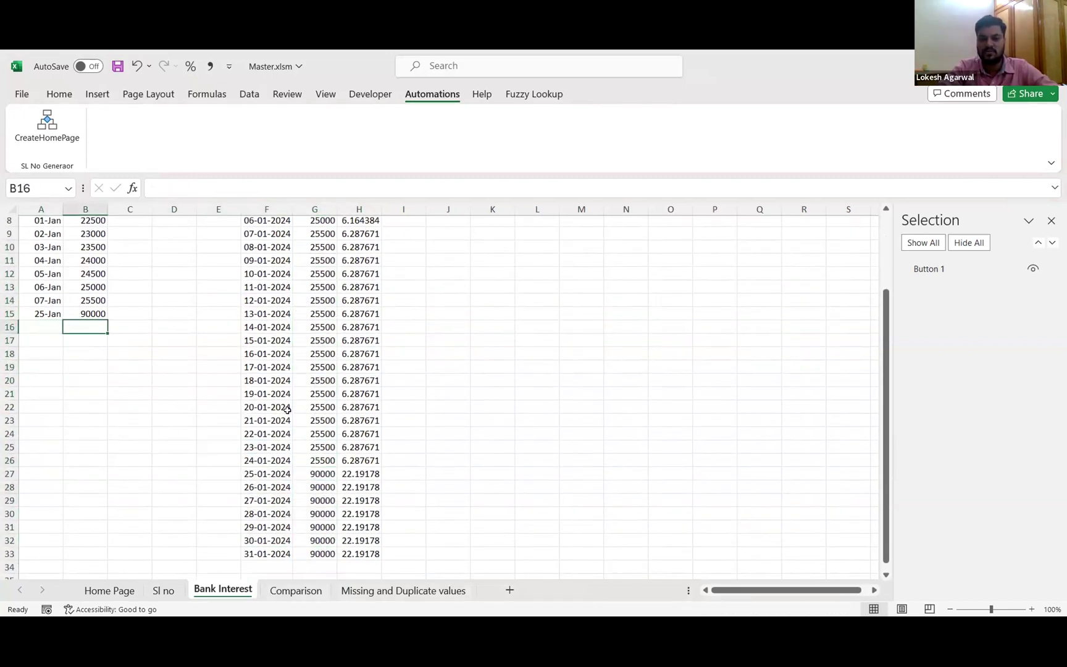
pyautogui.scroll(2, 336, 515)
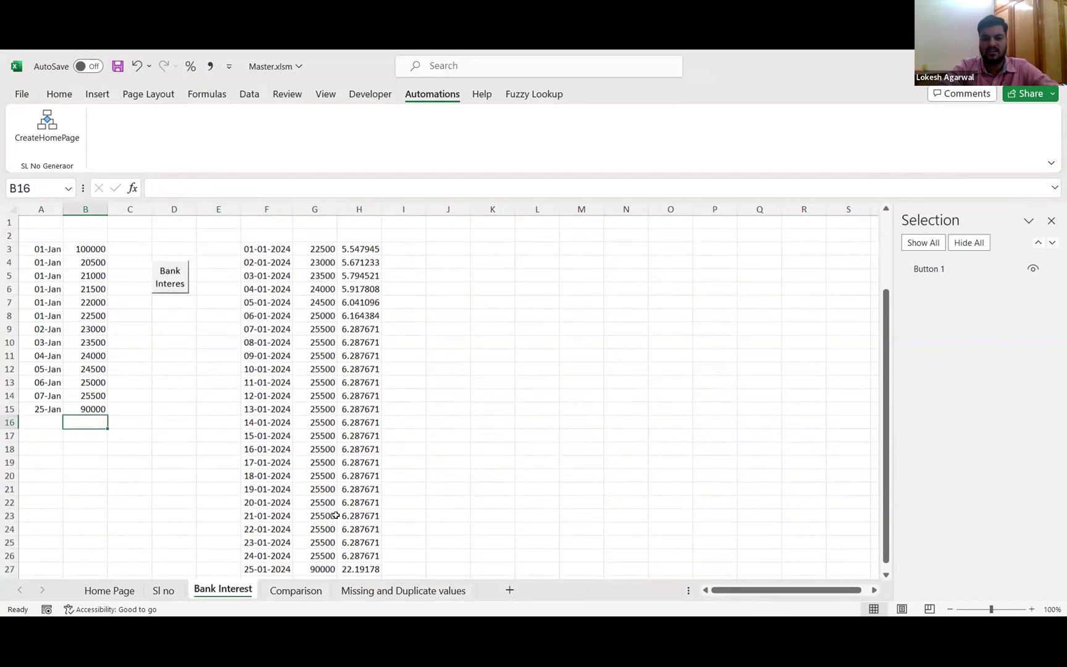
# - On the Comparison sheet, copy Invoice_Amount column D into column E and clear E4:E6
pyautogui.click(304, 593)
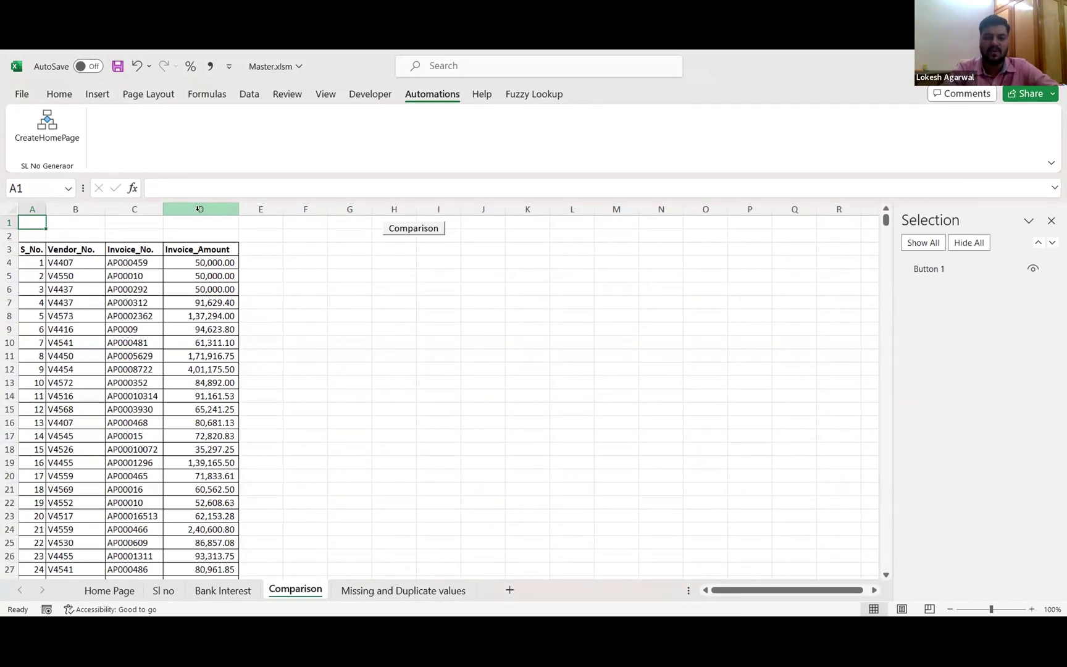
pyautogui.click(221, 205)
pyautogui.hotkey('ctrl', 'c')
pyautogui.press('Right')
pyautogui.hotkey('ctrl', 'space')
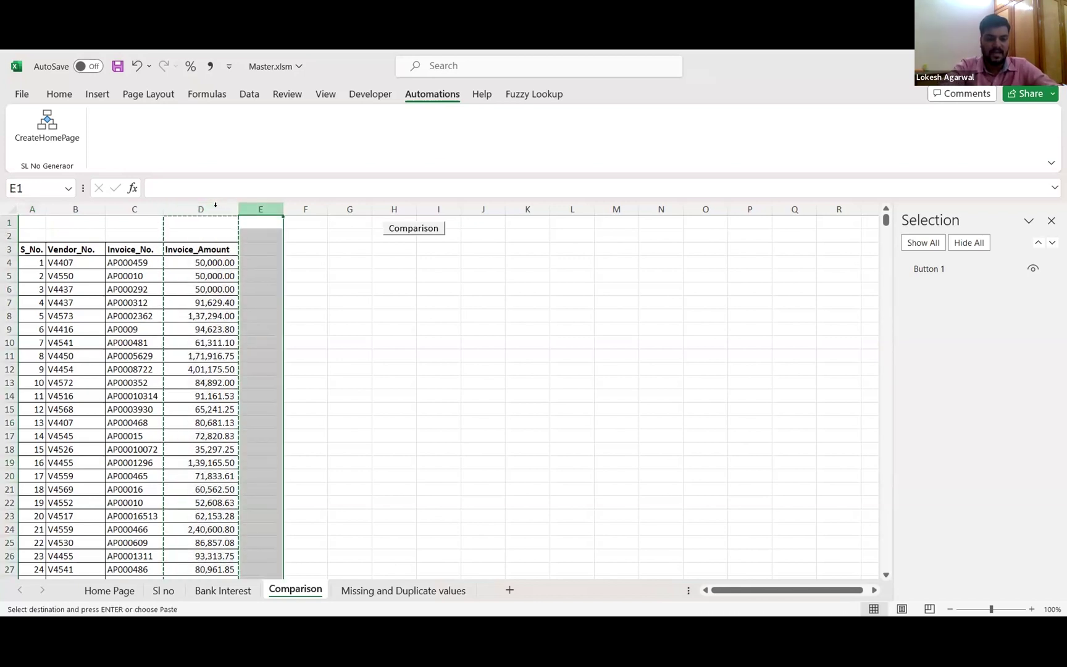
pyautogui.hotkey('ctrl', 'v')
pyautogui.press('Down')
pyautogui.press('Down')
pyautogui.press('Down')
pyautogui.hotkey('shift', 'Down')
pyautogui.hotkey('shift', 'Down')
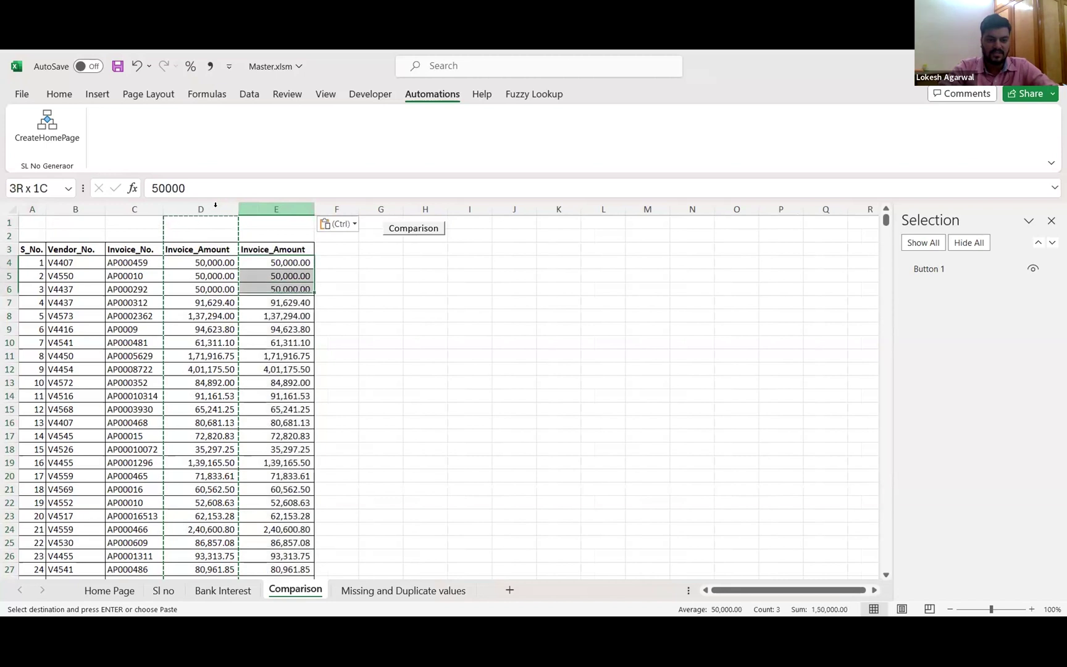
pyautogui.press('Delete')
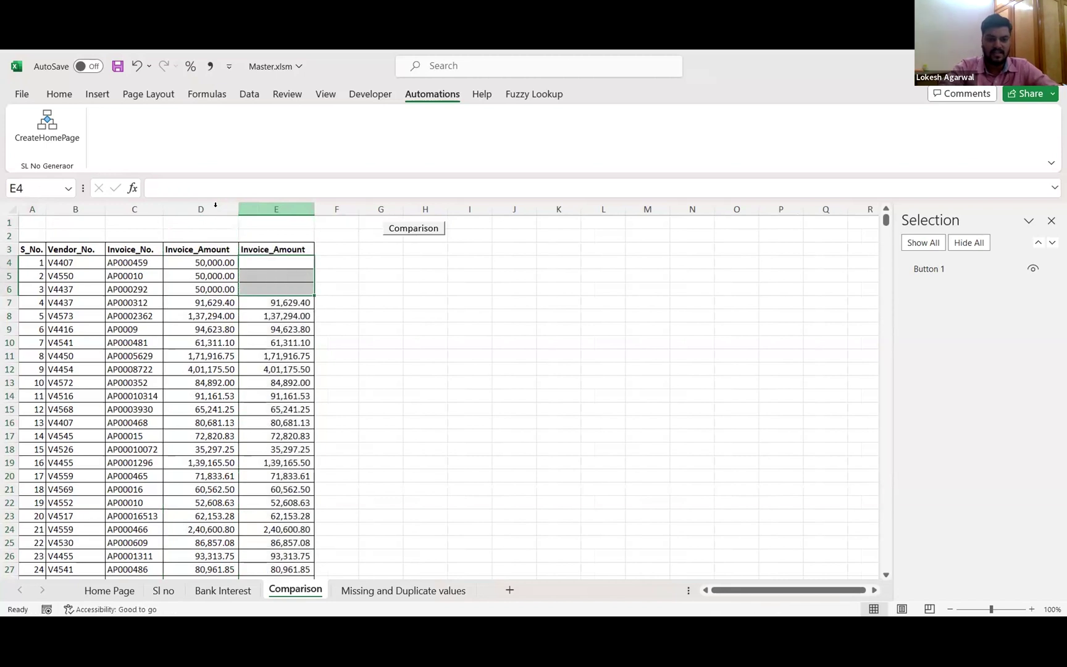
# - Run the Comparison macro on columns D and E
pyautogui.click(400, 231)
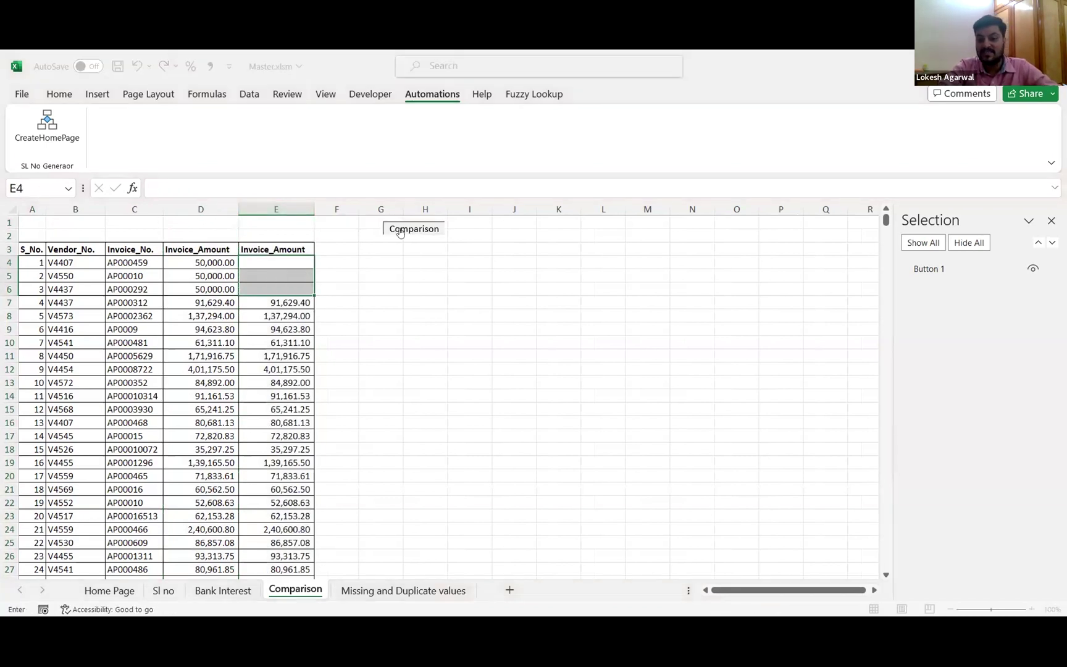
pyautogui.click(201, 208)
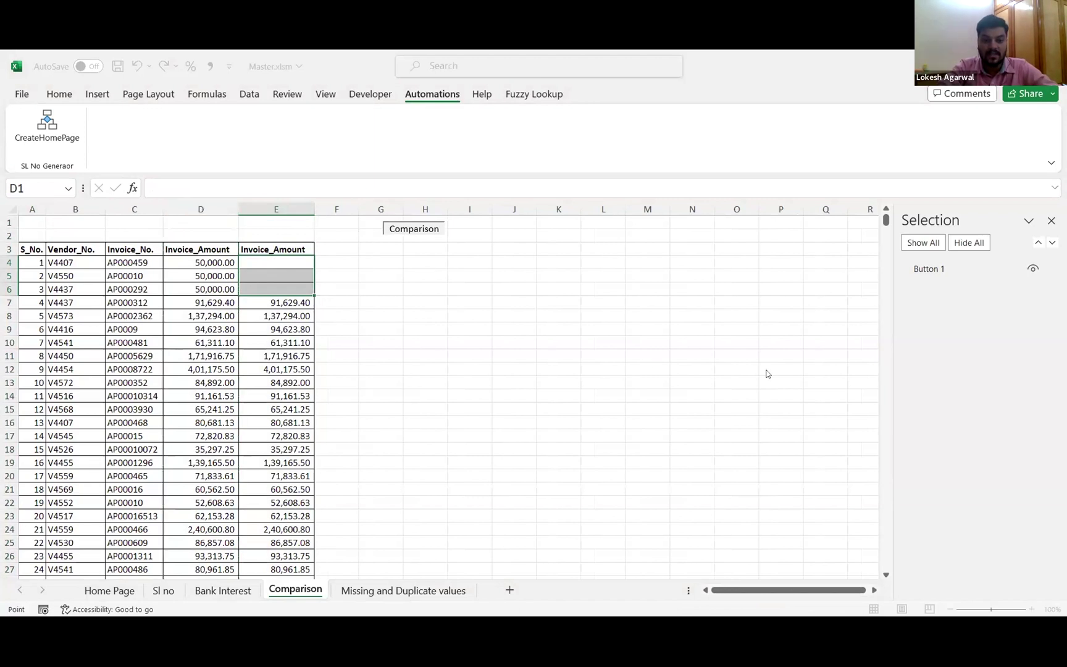
pyautogui.press('Right')
pyautogui.press('Return')
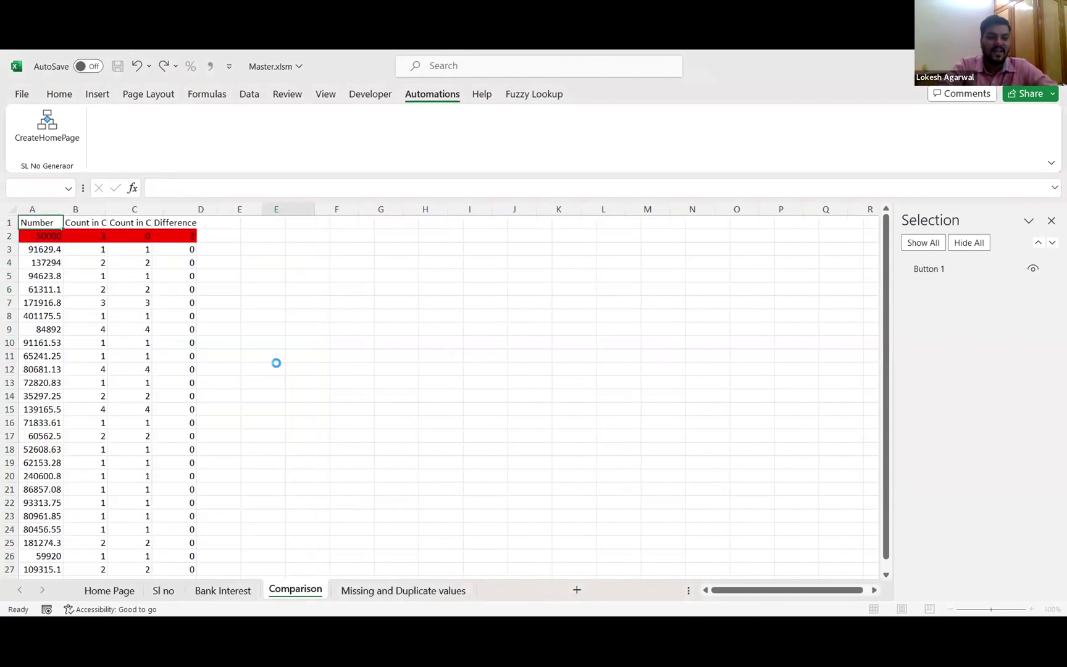
# - Dismiss the completion message and check the Number and count columns on the Differences sheet
pyautogui.click(615, 385)
pyautogui.click(57, 312)
pyautogui.hotkey('ctrl', 'Up')
pyautogui.press('Down')
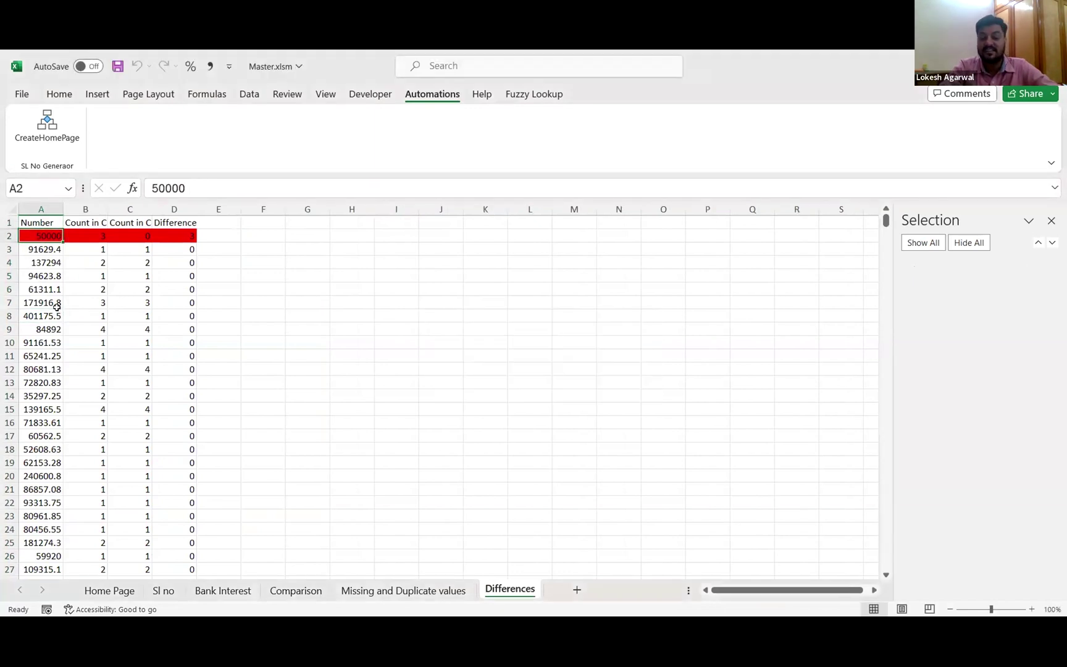
pyautogui.press('Right')
pyautogui.press('Up')
pyautogui.press('Down')
pyautogui.press('Right')
pyautogui.press('Up')
pyautogui.press('Down')
# - Review the Difference column values, then open the Missing and Duplicate values sheet
pyautogui.press('Right')
pyautogui.press('Down')
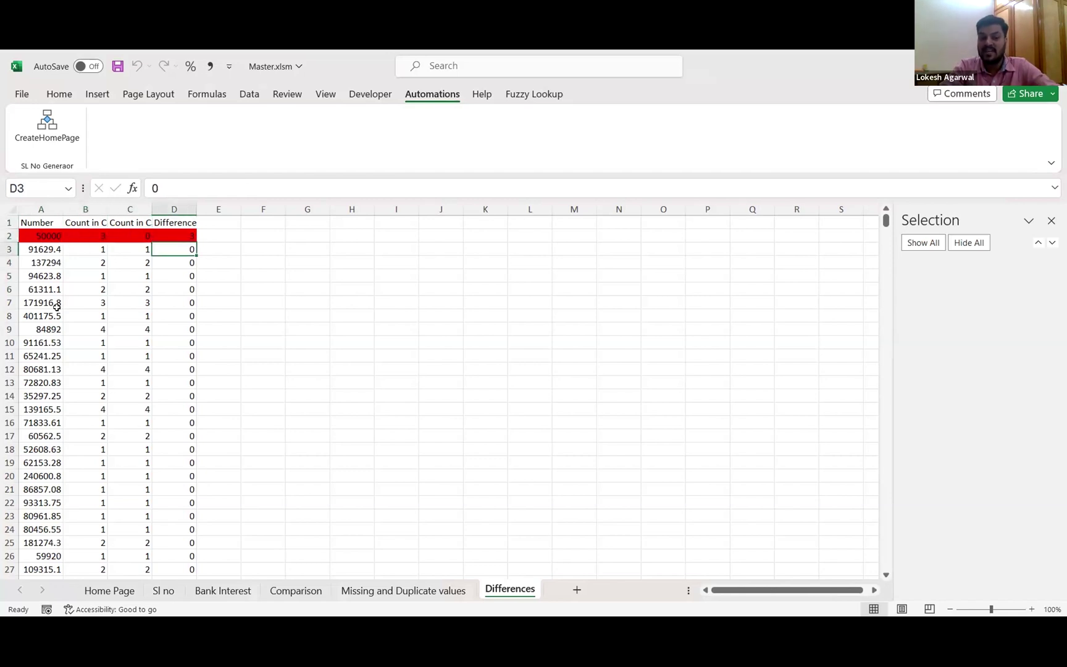
pyautogui.hotkey('ctrl', 'shift', 'Down')
pyautogui.hotkey('ctrl', 'Home')
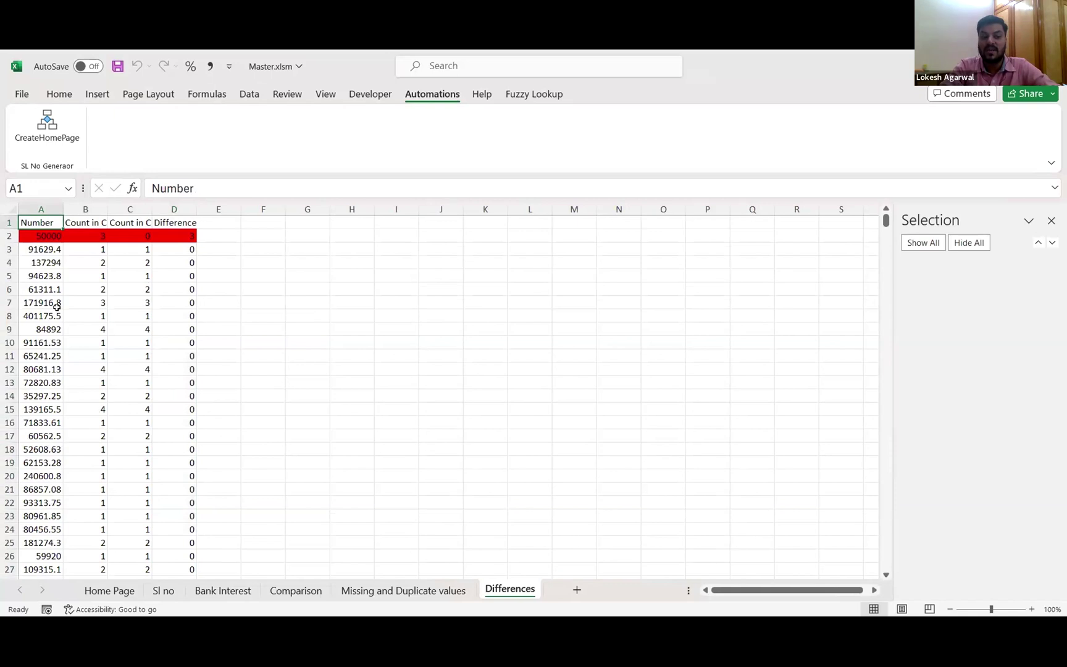
pyautogui.press('Down')
pyautogui.press('Right')
pyautogui.press('Down')
pyautogui.press('Down')
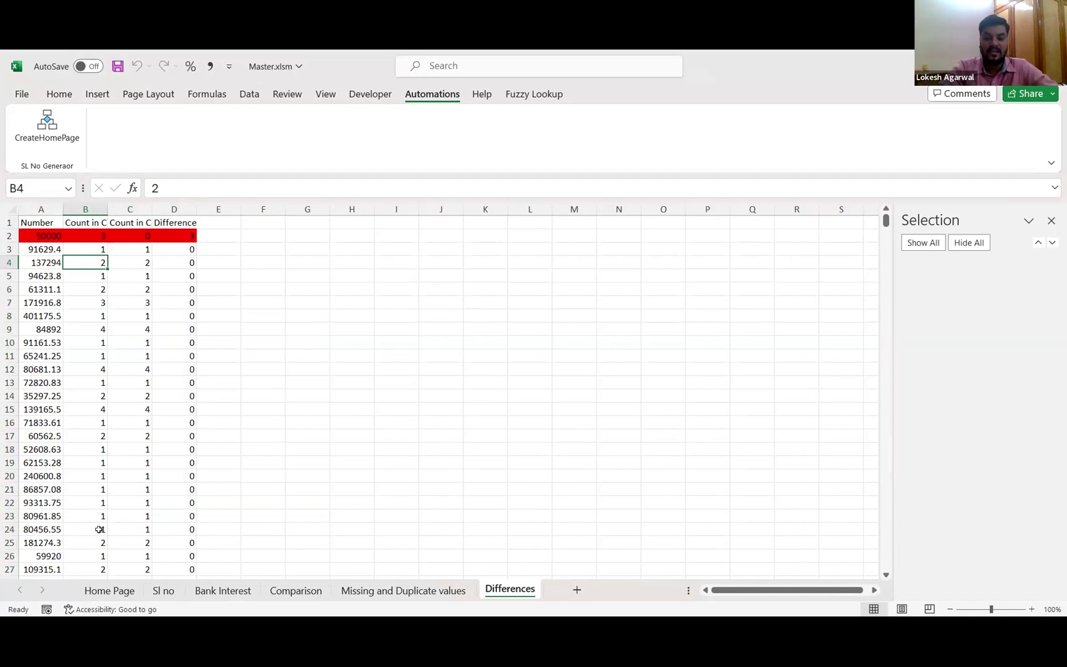
pyautogui.click(369, 592)
# - Move the sheet to the front and fill AS004 down into A8 and A9
pyautogui.moveTo(369, 592); pyautogui.dragTo(80, 590)
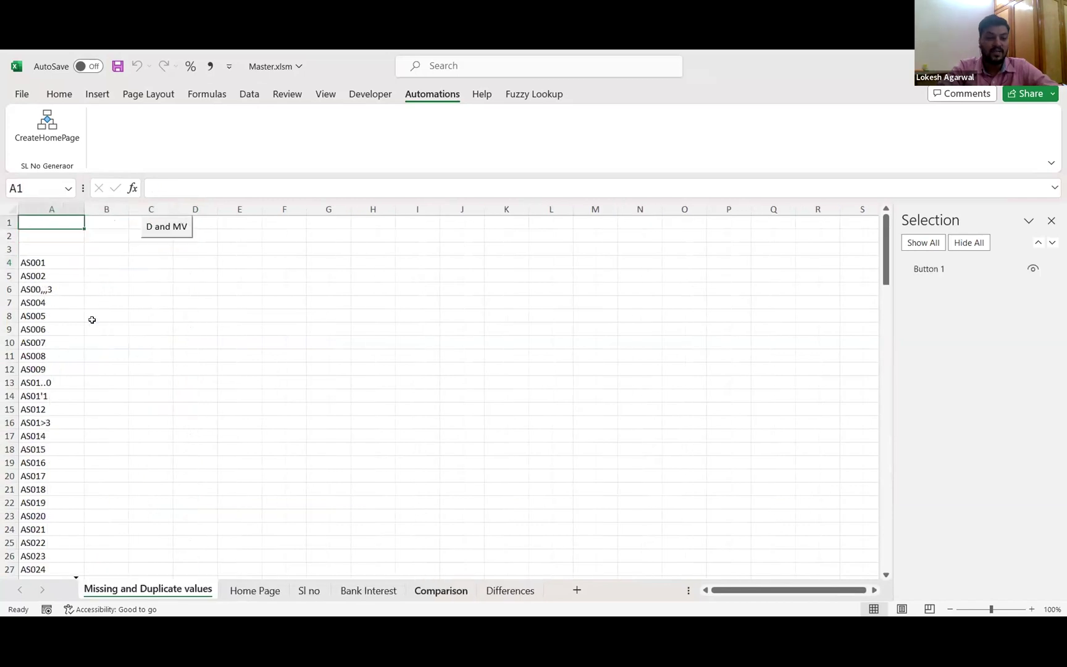
pyautogui.click(51, 257)
pyautogui.press('Down')
pyautogui.press('Up')
pyautogui.press('Down')
pyautogui.press('Up')
pyautogui.press('Down')
pyautogui.press('Down')
pyautogui.press('Down')
pyautogui.press('Down')
pyautogui.press('Down')
pyautogui.press('Down')
pyautogui.press('Down')
pyautogui.press('Down')
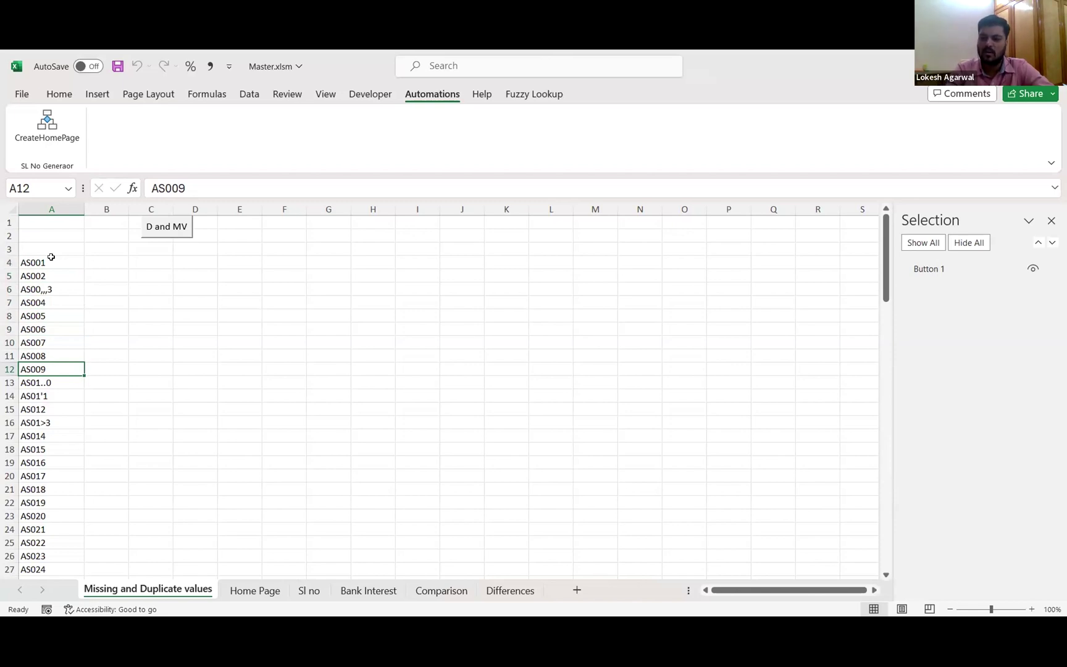
pyautogui.click(51, 257)
pyautogui.press('Down')
pyautogui.press('Down')
pyautogui.press('Down')
pyautogui.press('Down')
pyautogui.press('Up')
pyautogui.press('Down')
pyautogui.hotkey('ctrl', 'd')
pyautogui.press('Down')
pyautogui.hotkey('ctrl', 'd')
pyautogui.press('Down')
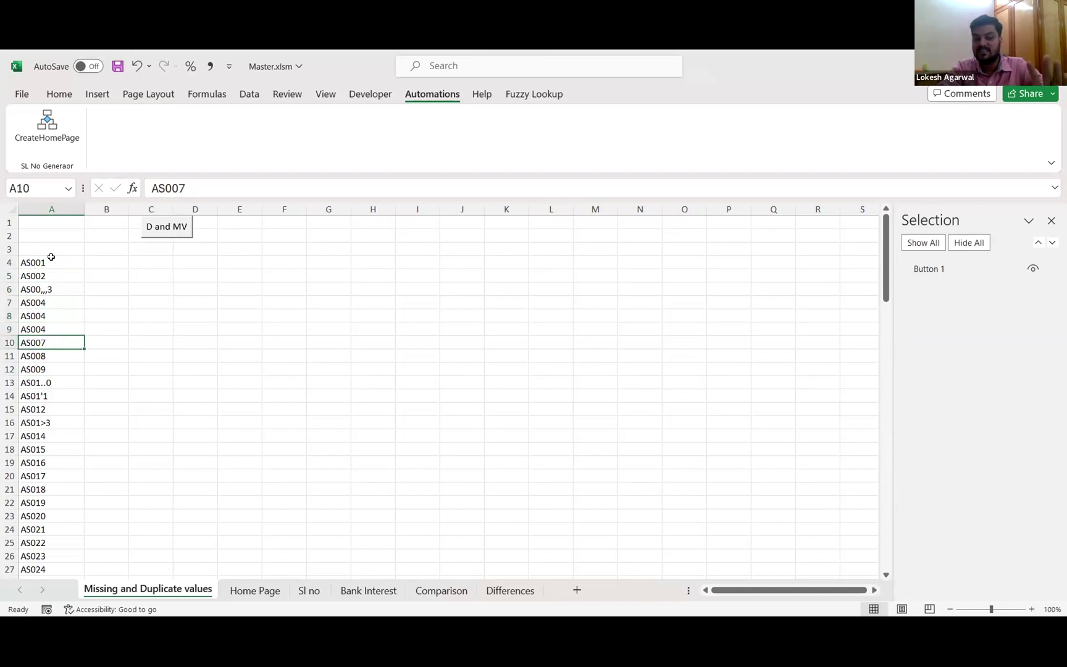
# - Run the D and MV macro on column A, writing the report from B3
pyautogui.click(46, 207)
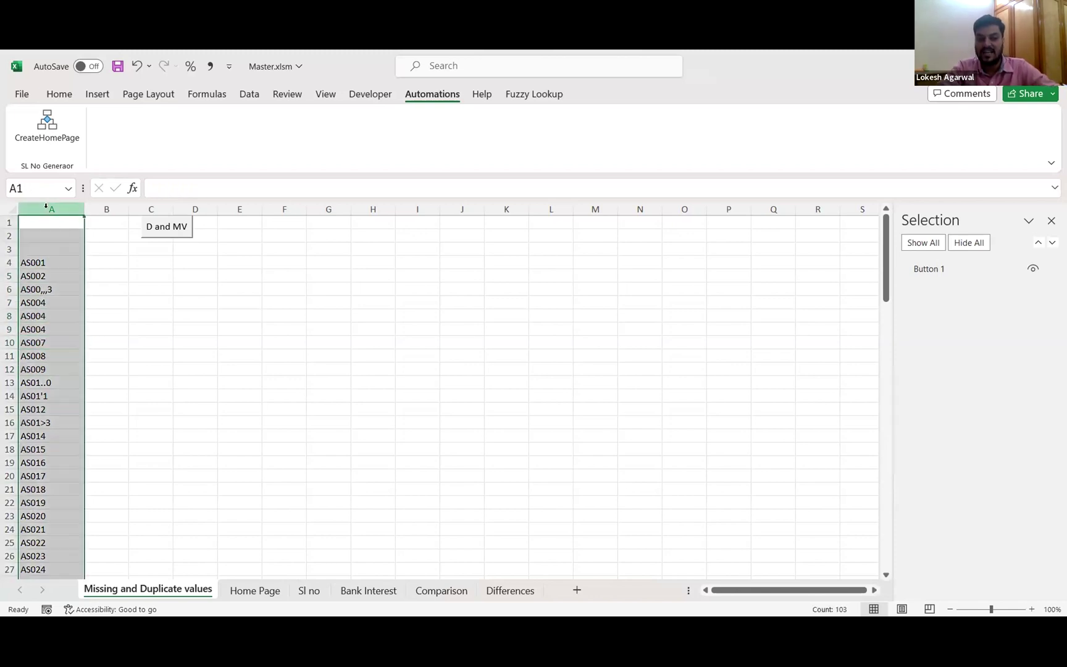
pyautogui.click(173, 233)
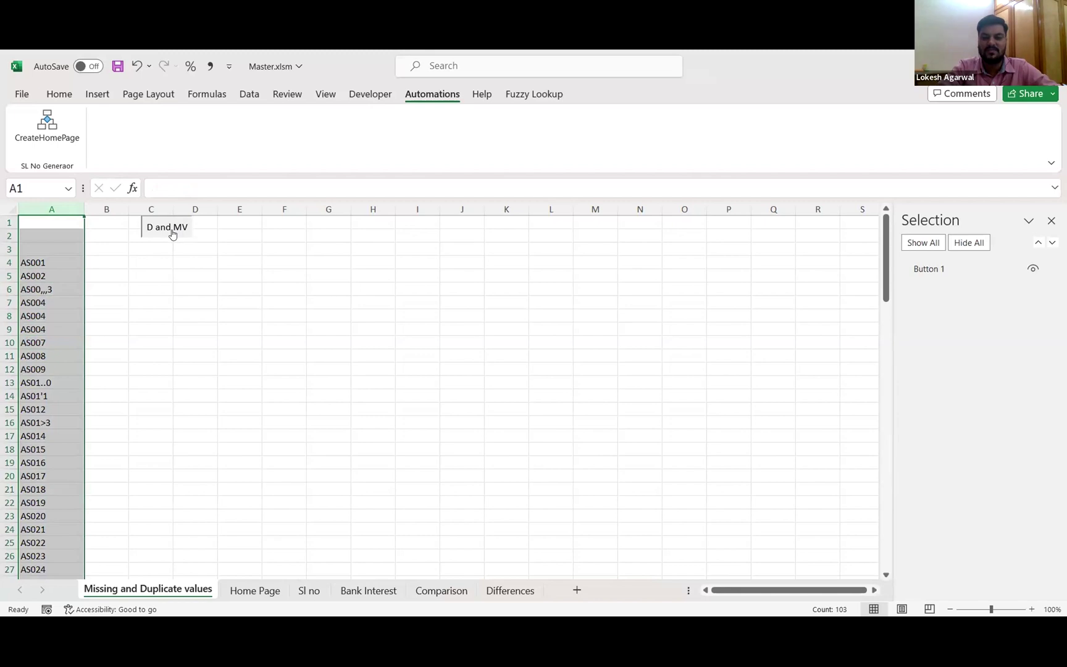
pyautogui.click(114, 245)
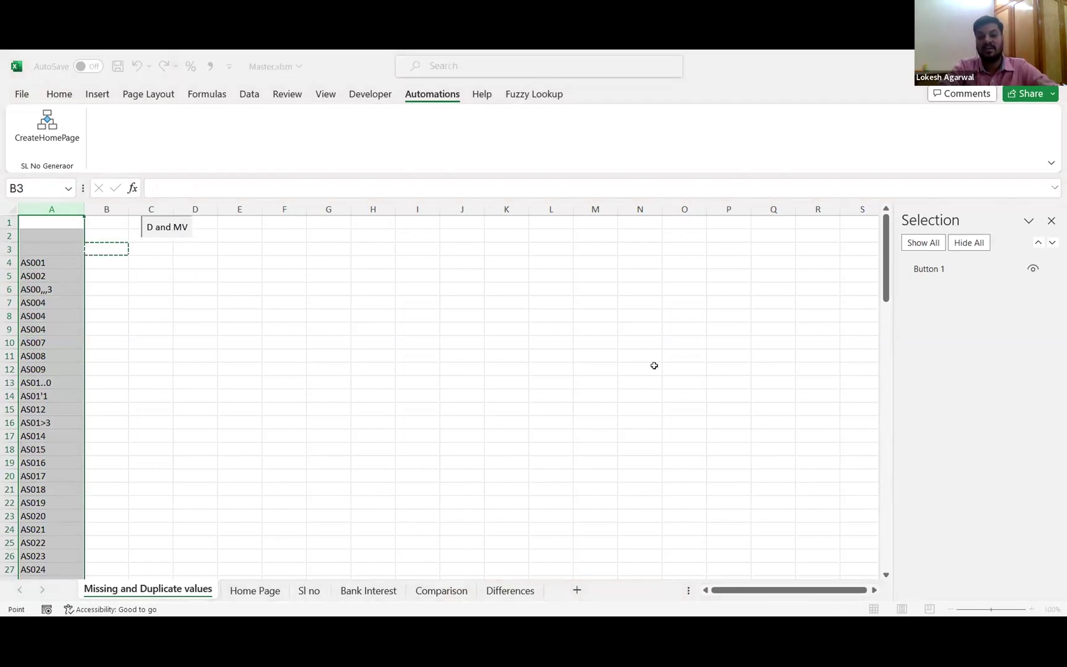
pyautogui.press('Return')
# - Inspect the IDs in column A, including AS00,,,3 in A6 and AS01..0
pyautogui.click(40, 290)
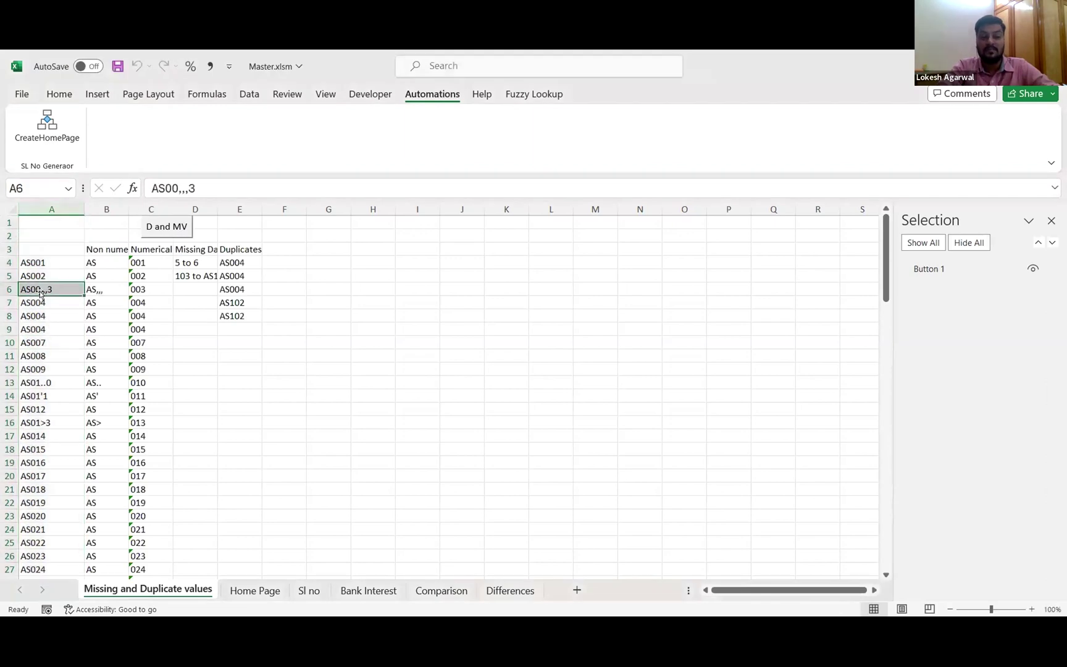
pyautogui.press('Down')
pyautogui.press('Up')
pyautogui.press('Down')
pyautogui.press('Up')
pyautogui.doubleClick(45, 289)
pyautogui.press('Return')
pyautogui.press('Down')
pyautogui.press('Down')
pyautogui.press('Down')
pyautogui.press('Down')
pyautogui.press('Down')
pyautogui.press('Down')
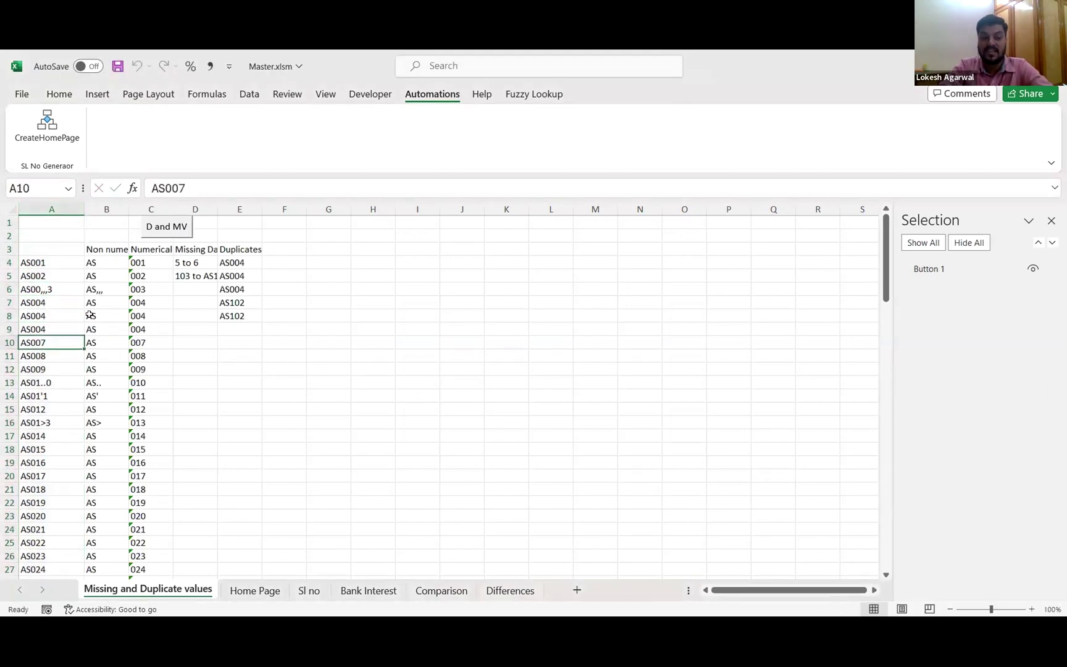
pyautogui.press('Down')
pyautogui.press('Up')
# - Check the Non numerical part, Numerical part and Missing Data column headings
pyautogui.press('Right')
pyautogui.press('Right')
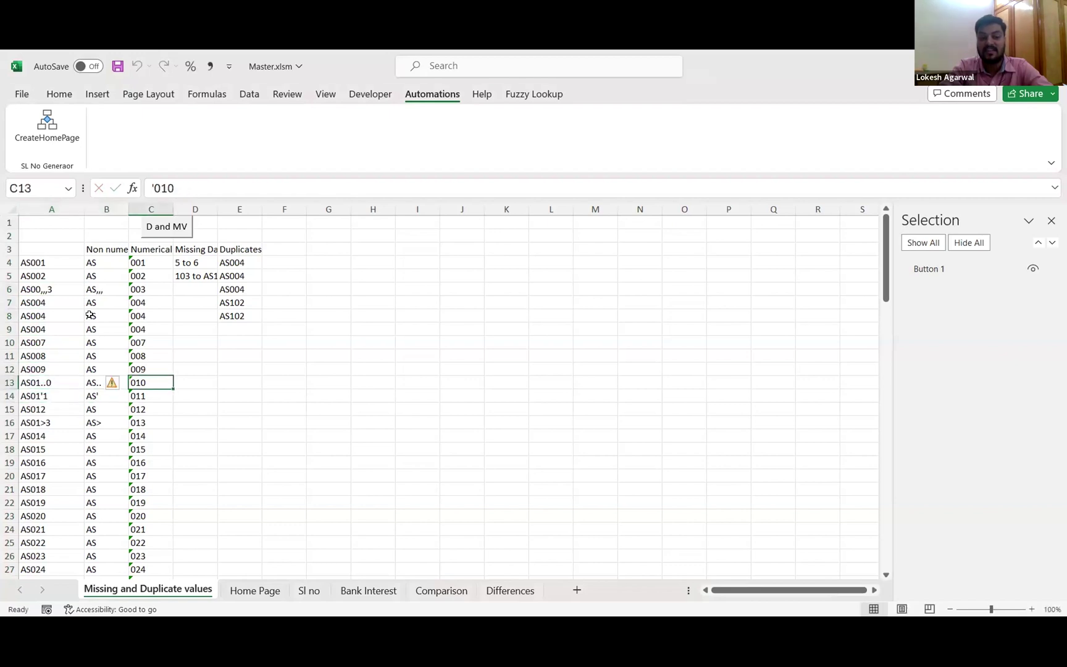
pyautogui.hotkey('ctrl', 'Up')
pyautogui.press('Left')
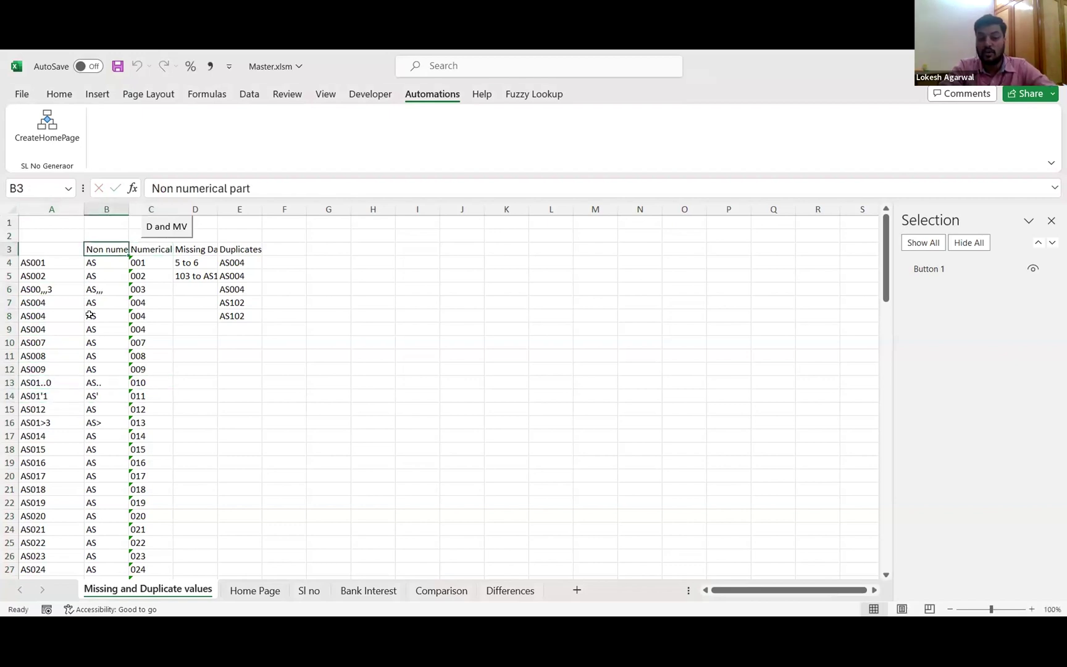
pyautogui.press('Right')
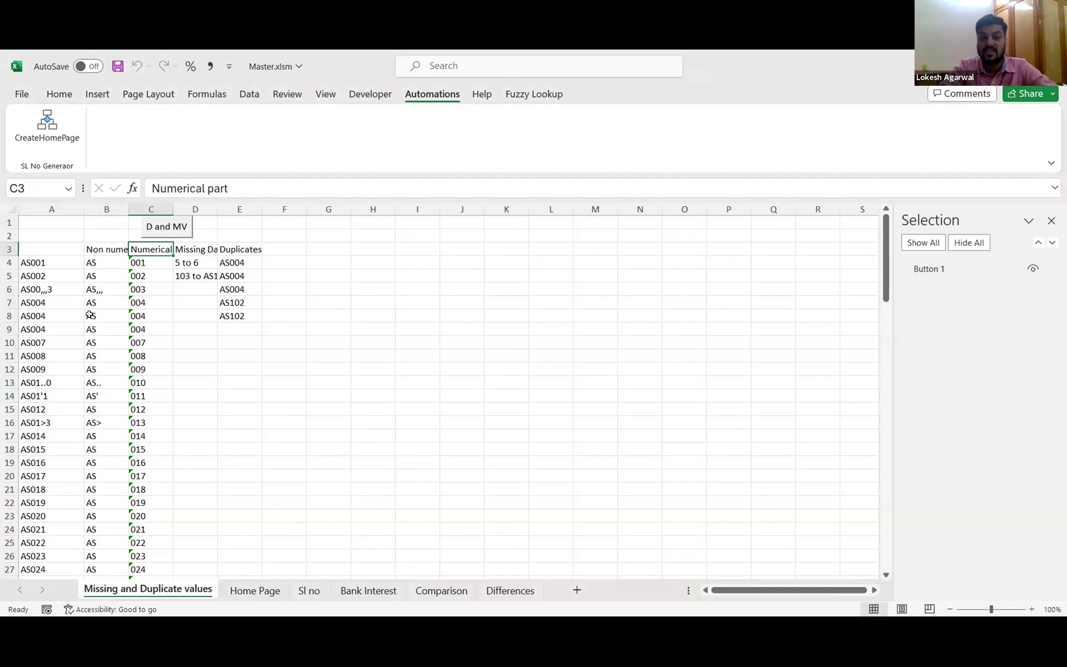
pyautogui.press('Right')
pyautogui.press('F2')
pyautogui.press('Return')
# - Review the missing ranges, such as 5 to 6, and the repeated AS004 entries under Duplicates
pyautogui.press('Down')
pyautogui.press('Down')
pyautogui.press('Left')
pyautogui.press('Down')
pyautogui.press('Left')
pyautogui.press('Left')
pyautogui.press('Down')
pyautogui.press('Down')
pyautogui.press('Down')
pyautogui.press('Up')
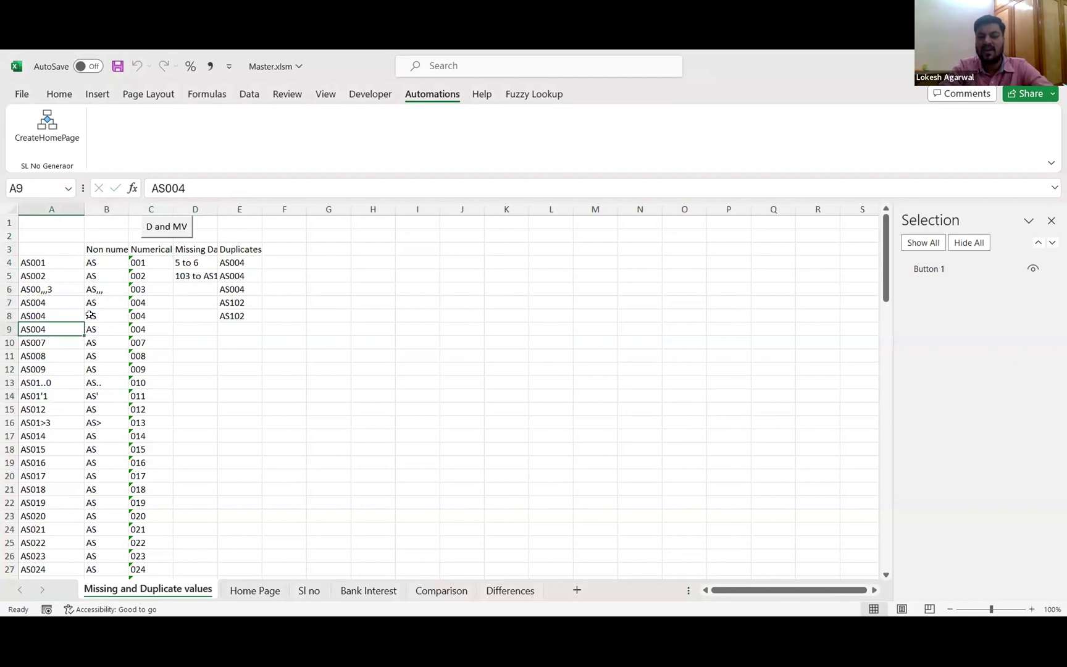
pyautogui.press('Right')
pyautogui.press('Right')
pyautogui.press('Up')
pyautogui.press('Up')
pyautogui.press('Right')
pyautogui.press('Up')
pyautogui.press('Up')
pyautogui.press('Up')
pyautogui.press('Down')
pyautogui.press('Right')
pyautogui.press('Up')
pyautogui.press('Up')
pyautogui.press('Down')
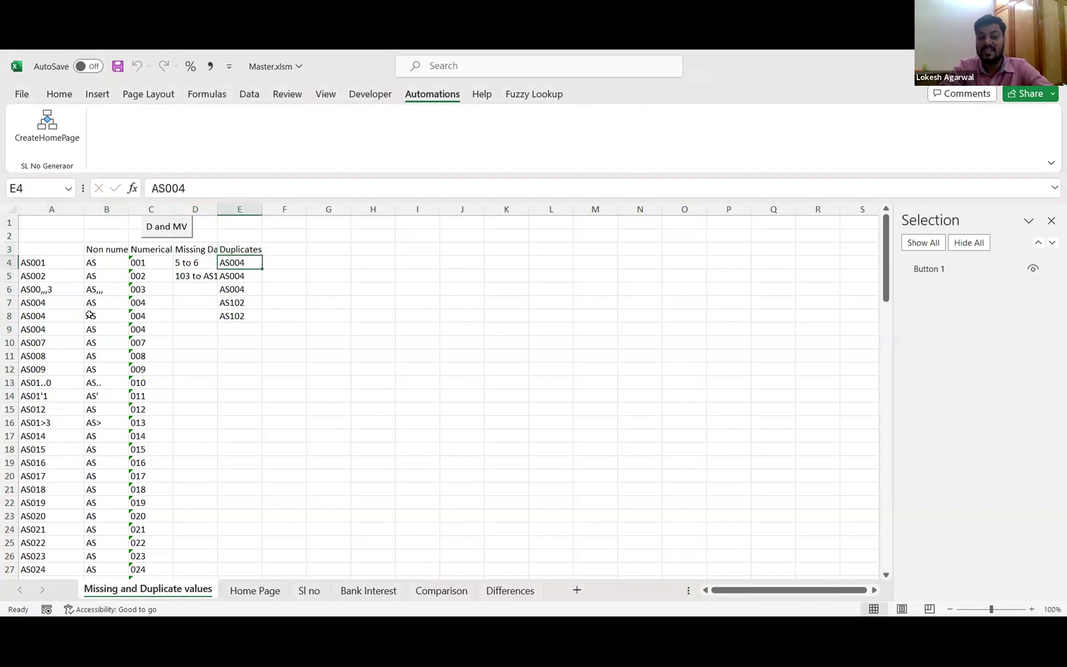
pyautogui.press('Down')
pyautogui.press('Down')
pyautogui.press('Down')
pyautogui.press('Down')
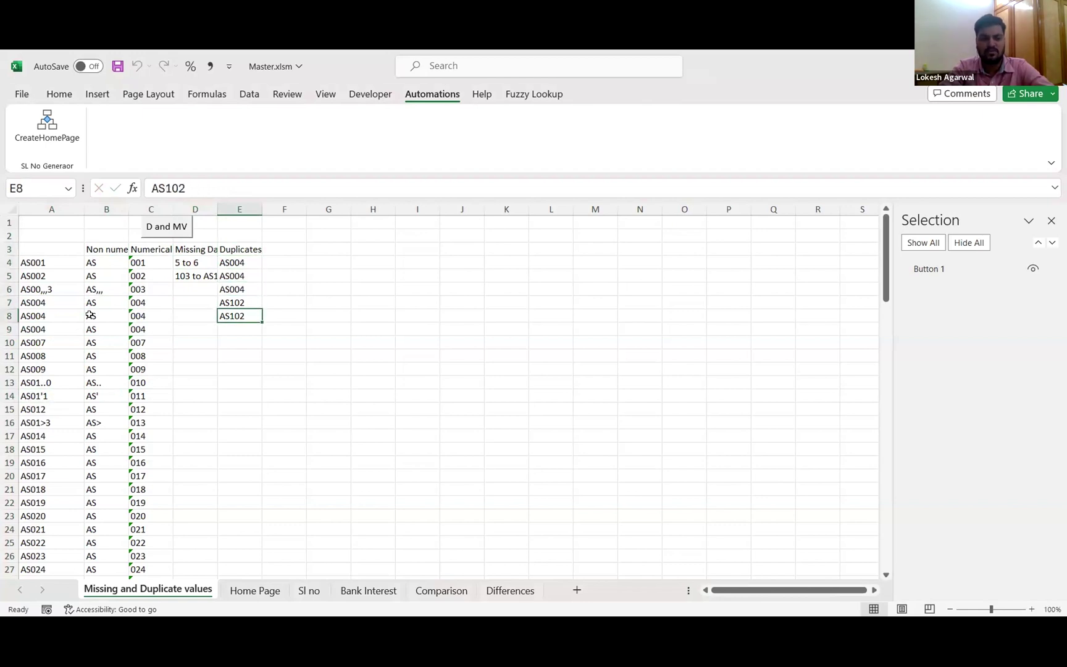
# - Check the last IDs, return to A1, and switch to the ChatGPT 'Create Excel Home Page' chat
pyautogui.press('Left')
pyautogui.press('Left')
pyautogui.press('Left')
pyautogui.press('Left')
pyautogui.hotkey('ctrl', 'Down')
pyautogui.press('Up')
pyautogui.press('Up')
pyautogui.press('Down')
pyautogui.press('Down')
pyautogui.hotkey('ctrl', 'Home')
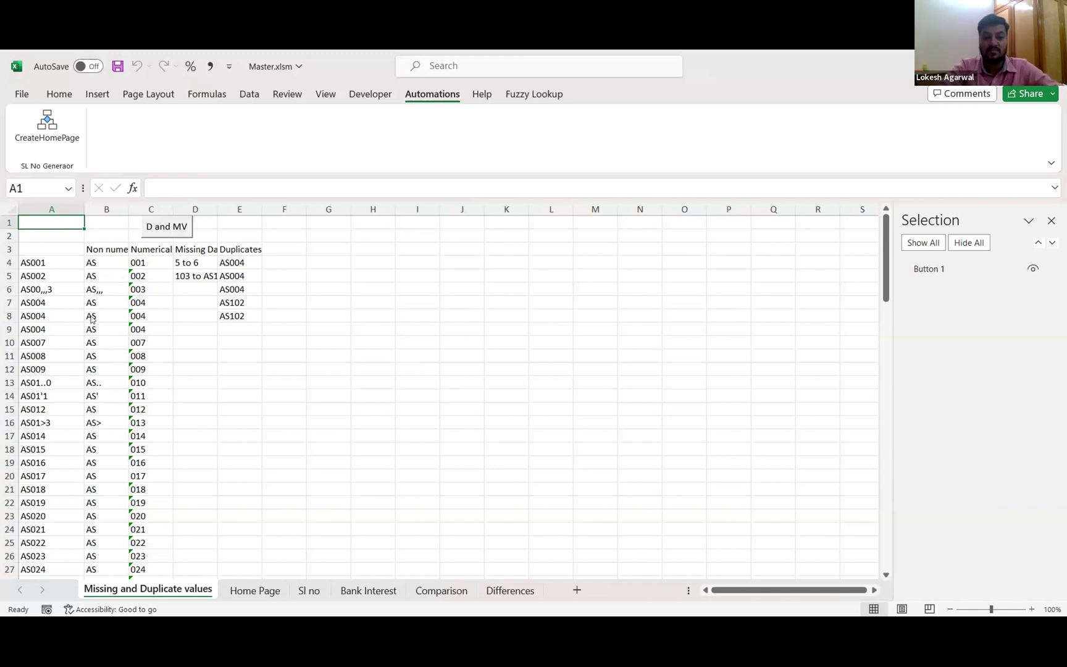
pyautogui.hotkey('alt', 'Tab')
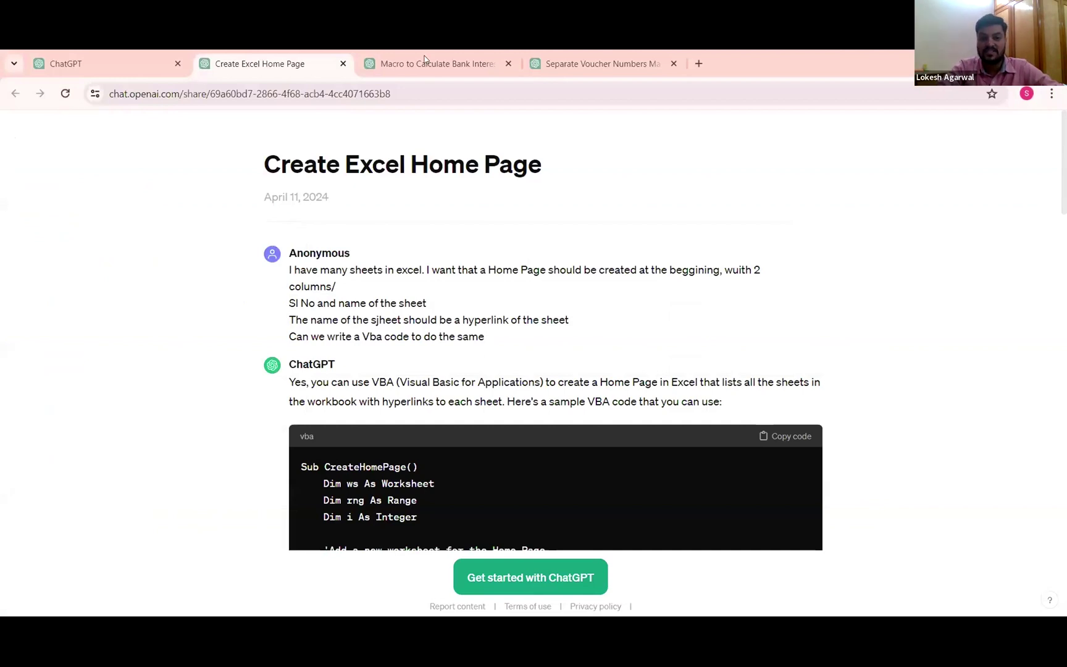
# - Read the top of the 'Macro to Calculate Bank Interest' ChatGPT chat, then return to Master.xlsm
pyautogui.hotkey('ctrl', 'Tab')
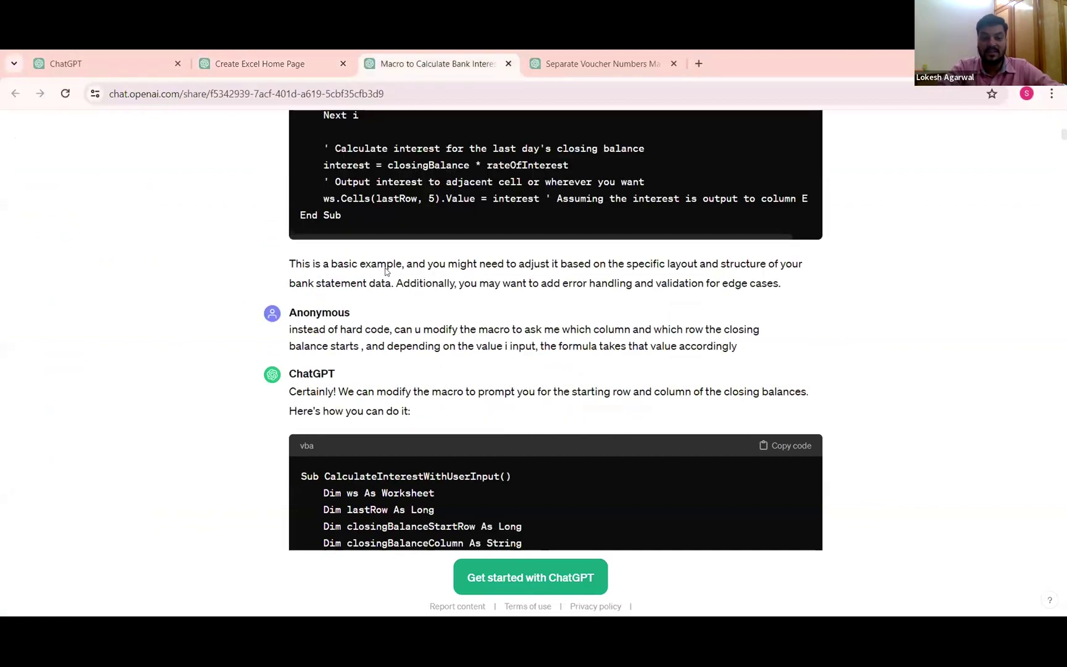
pyautogui.press('Home')
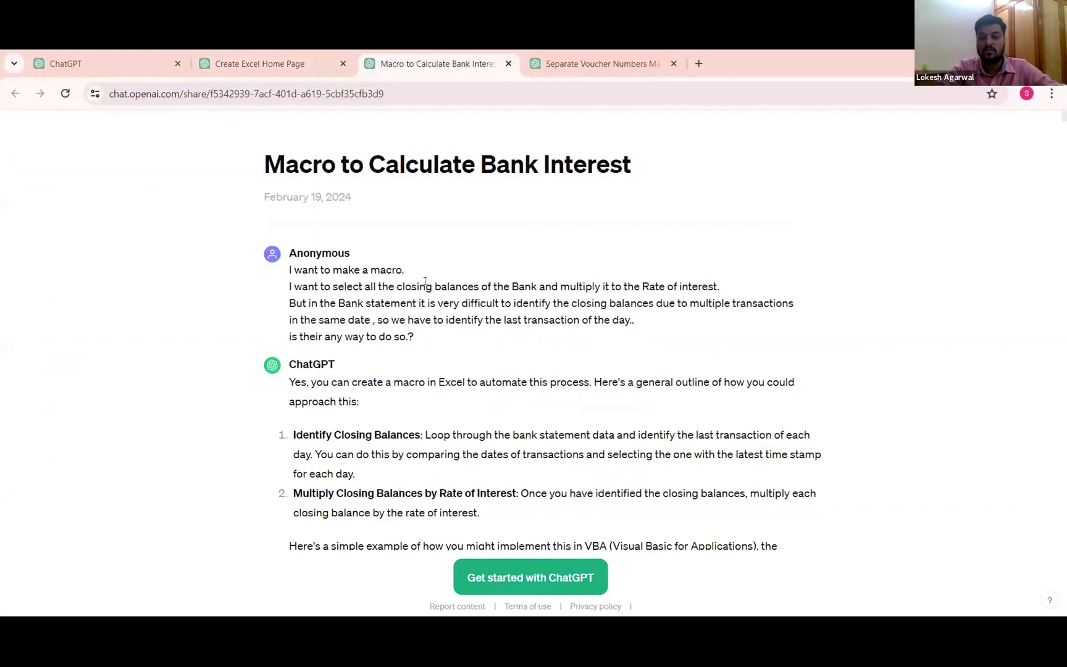
pyautogui.scroll(-1, 353, 223)
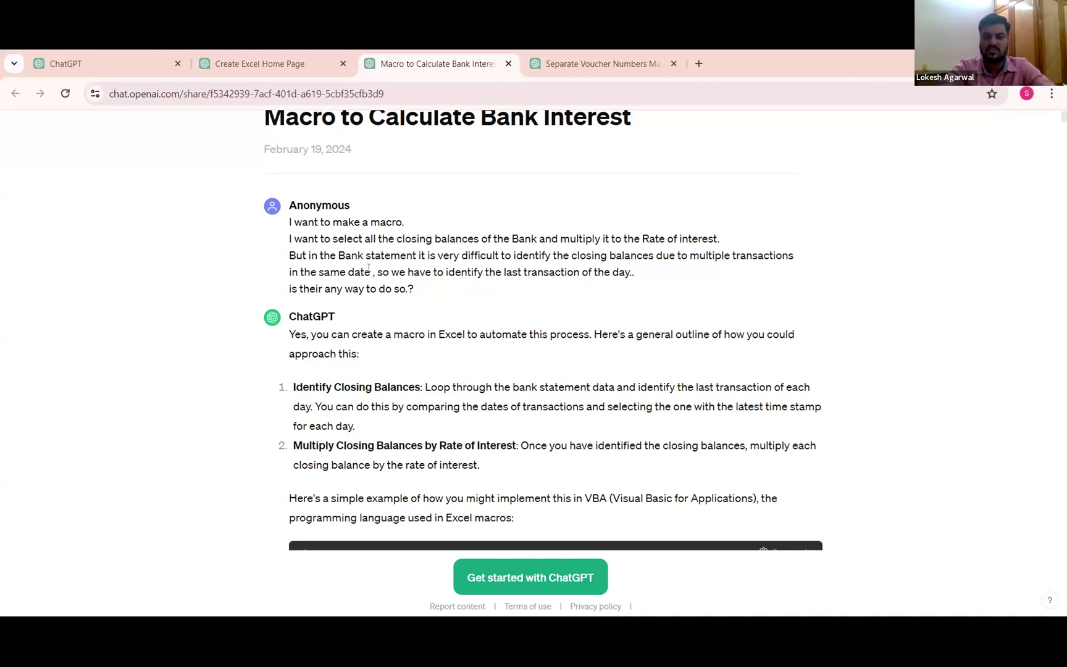
pyautogui.hotkey('alt', 'Tab')
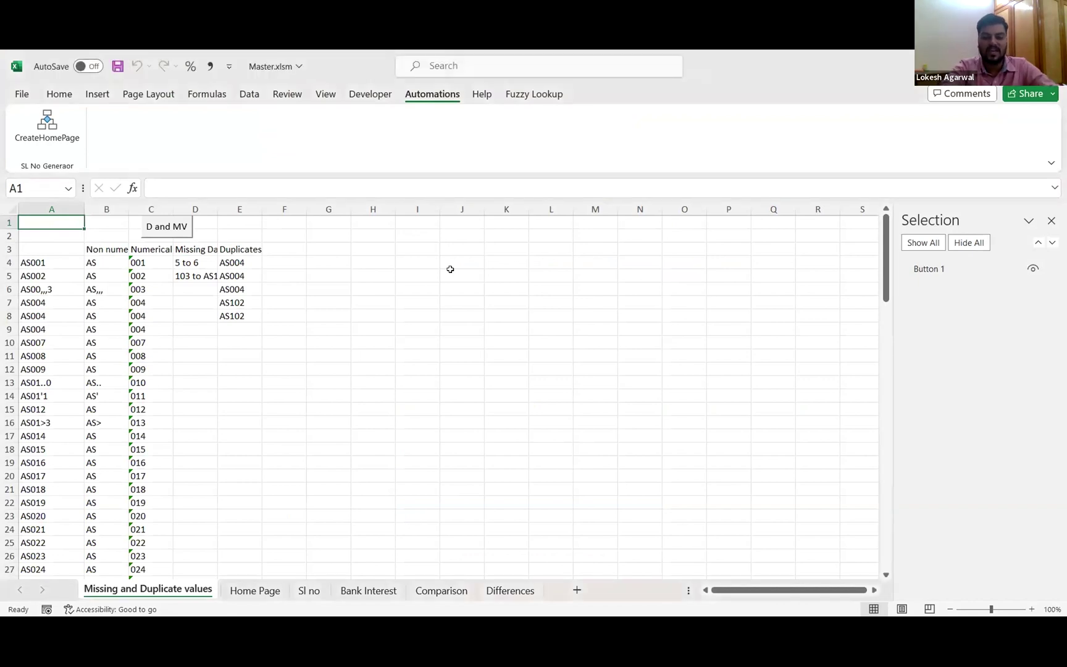
# - Cancel the stray formula and rerun CreateHomePage to rebuild the hyperlinked Home Page
pyautogui.write('=')
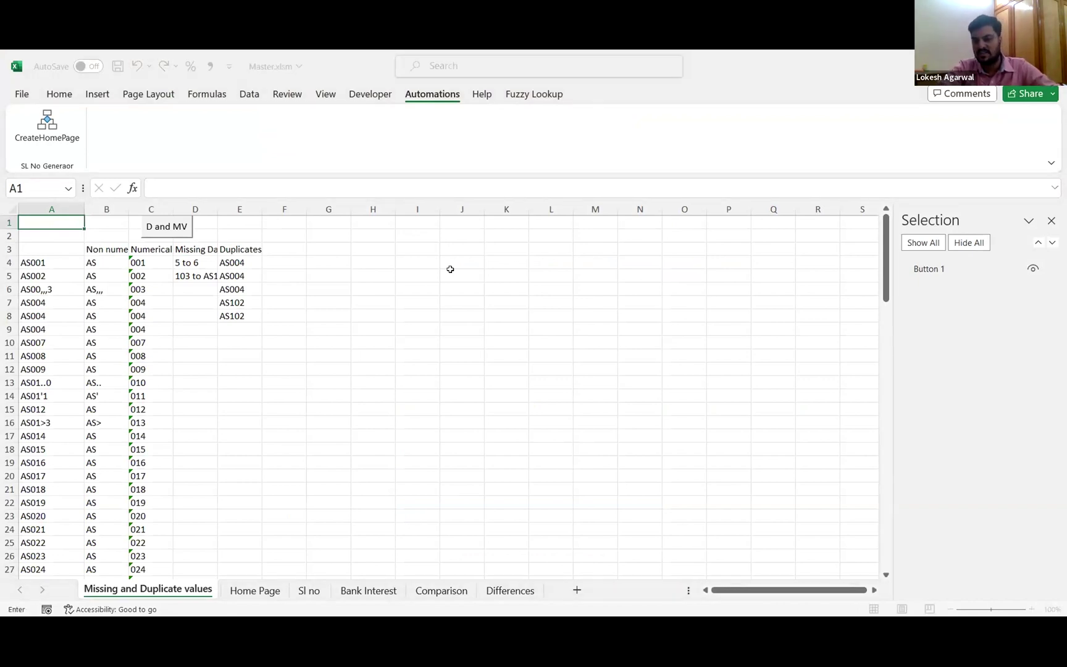
pyautogui.click(573, 448)
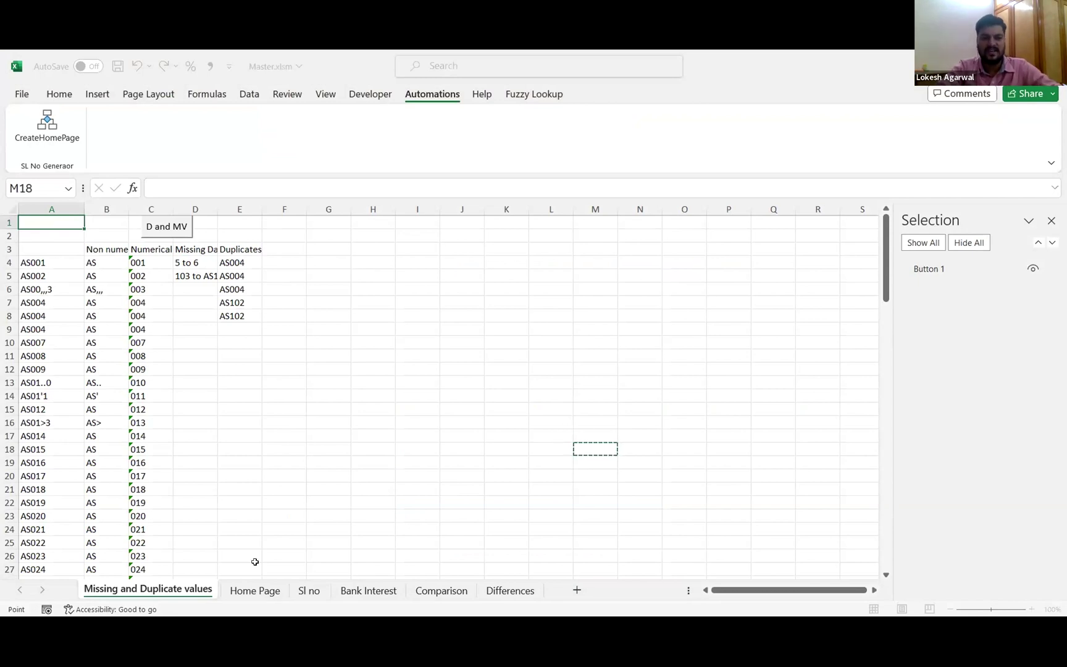
pyautogui.press('Escape')
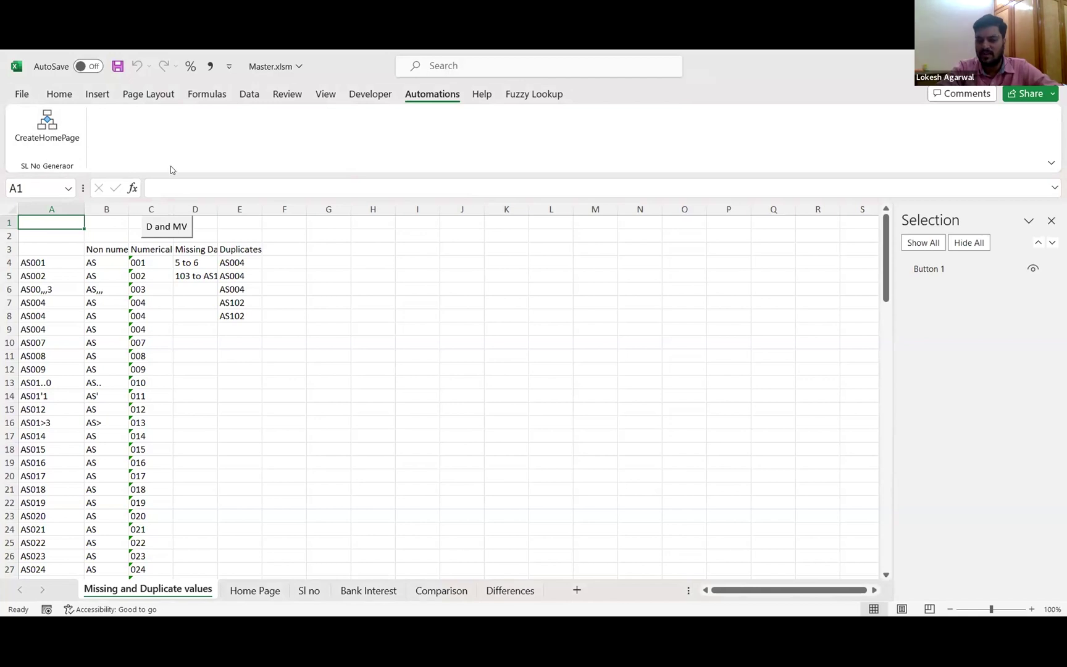
pyautogui.click(50, 130)
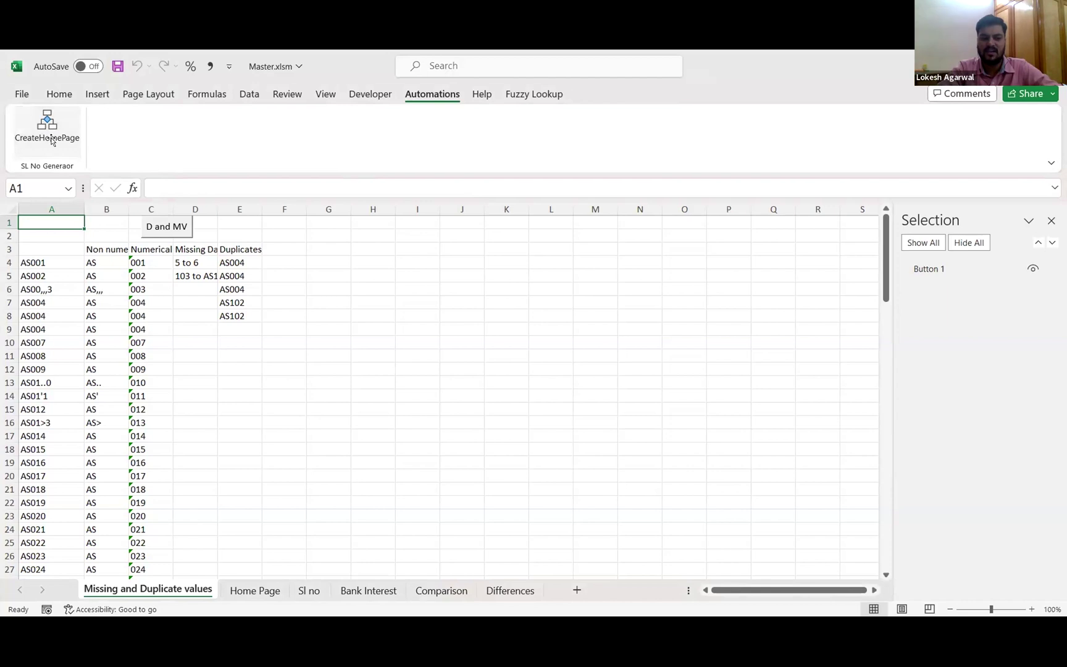
# - Visit the Home Page, Sl no, Bank Interest, Comparison and Differences sheets in turn
pyautogui.click(237, 598)
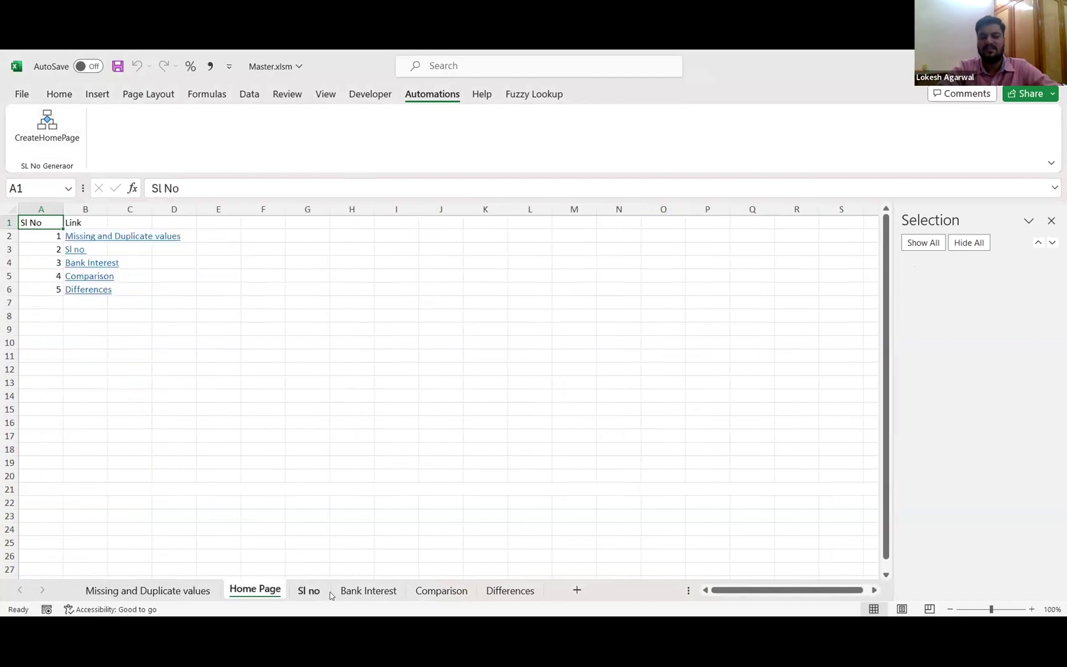
pyautogui.click(326, 592)
pyautogui.click(352, 593)
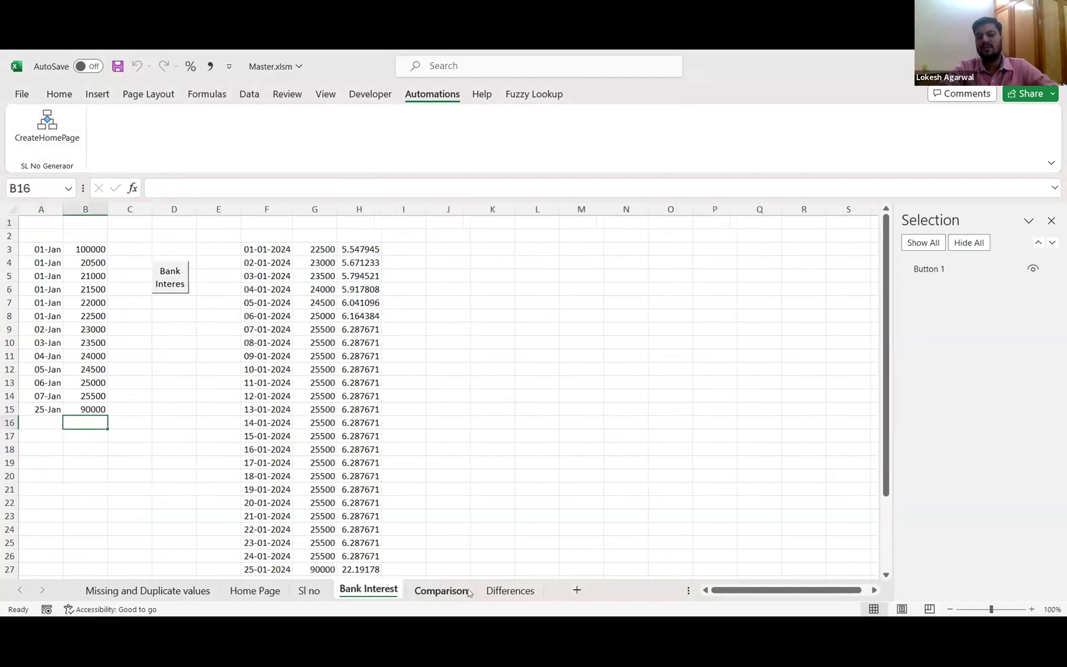
pyautogui.click(432, 592)
pyautogui.click(504, 592)
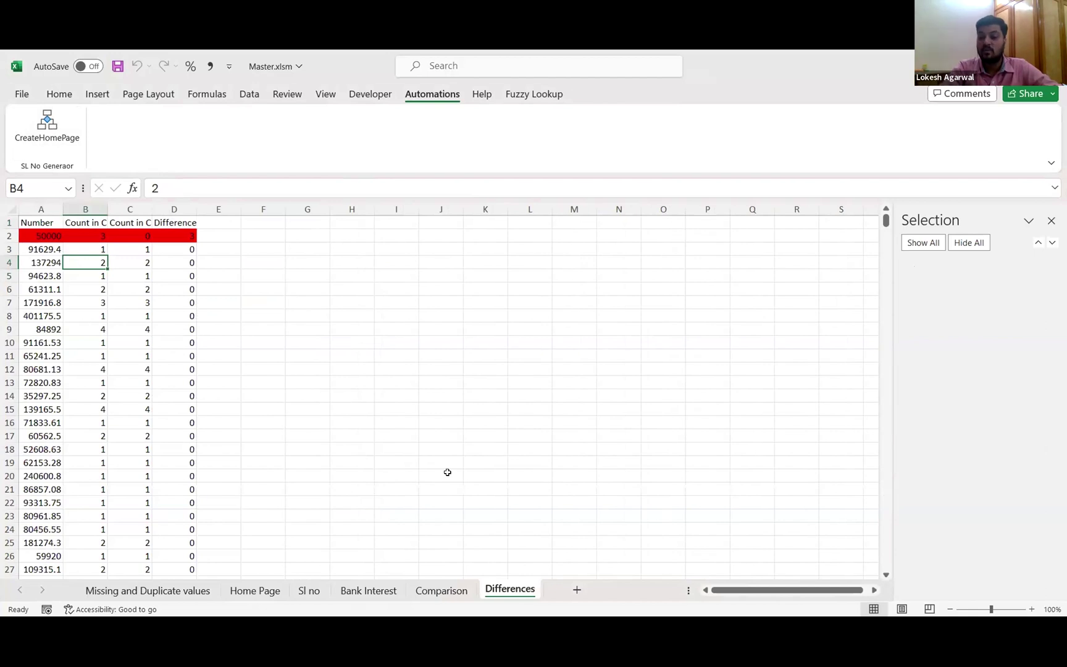